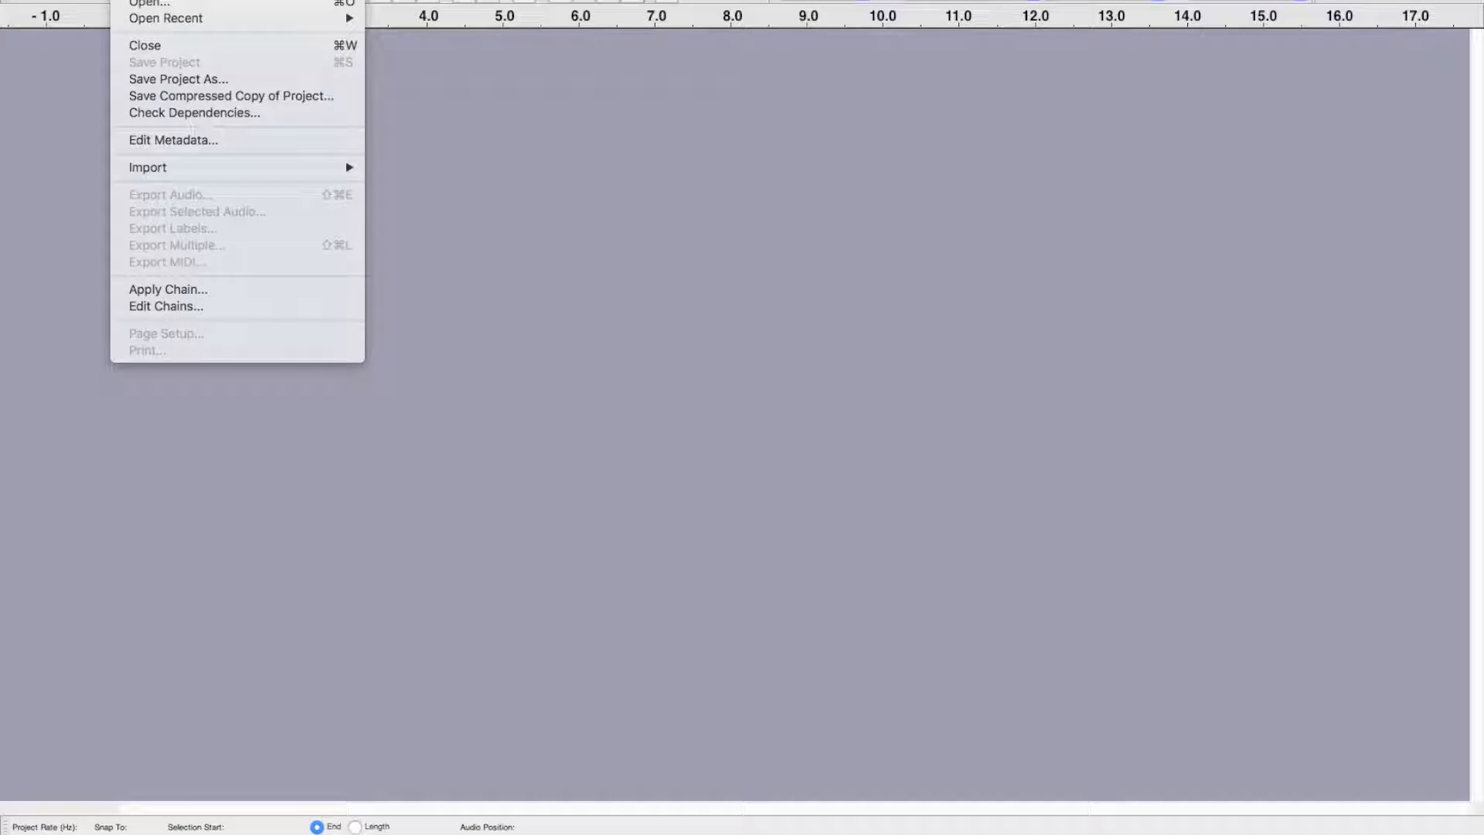
# - Import the three MP3 songs from the Desktop: ariel pink's haunted graffiti - beverly kills, the R. Stevie Moore song and the Apples song
pyautogui.moveTo(178, 170)
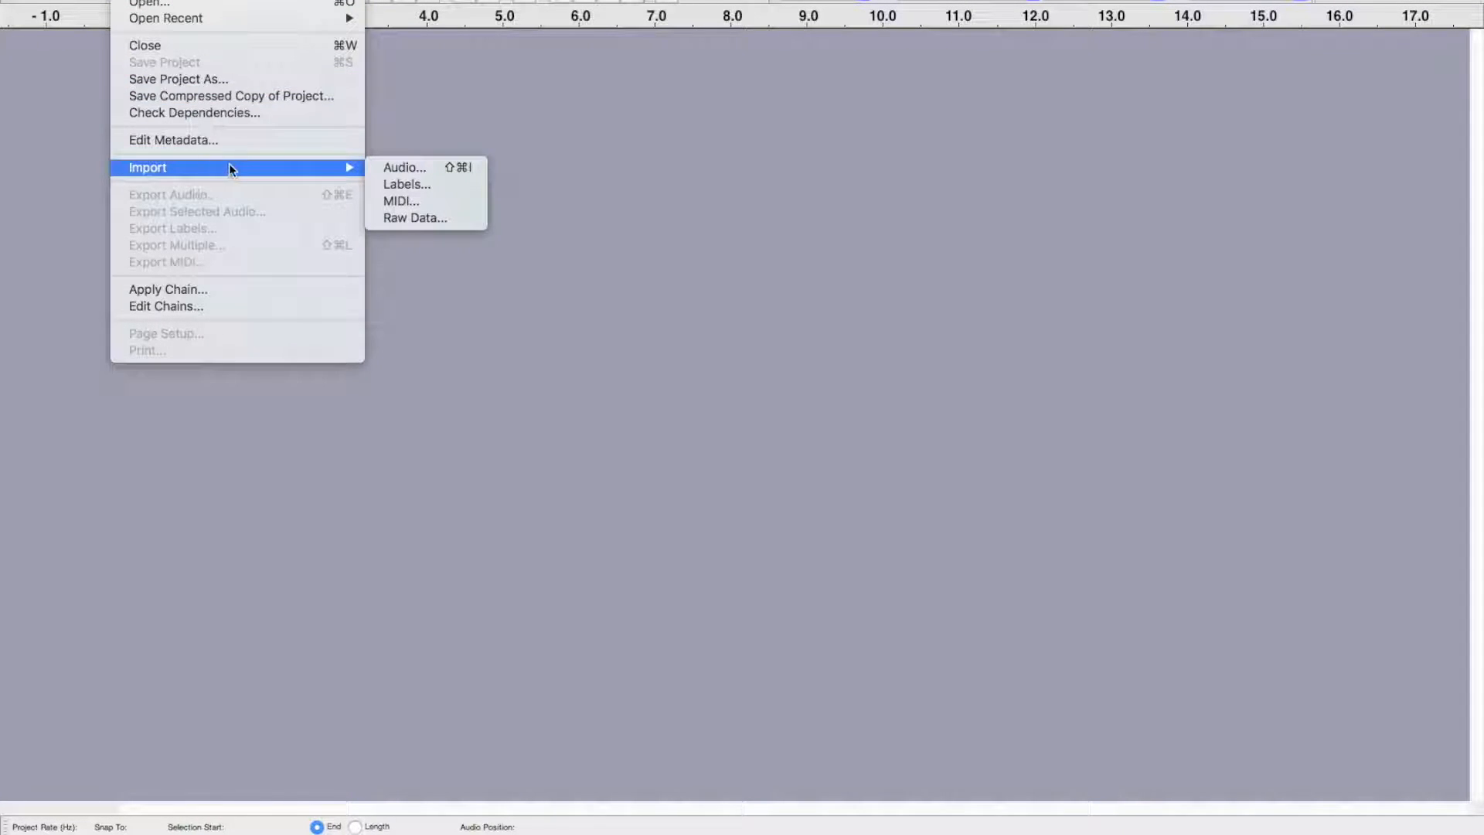
pyautogui.click(403, 171)
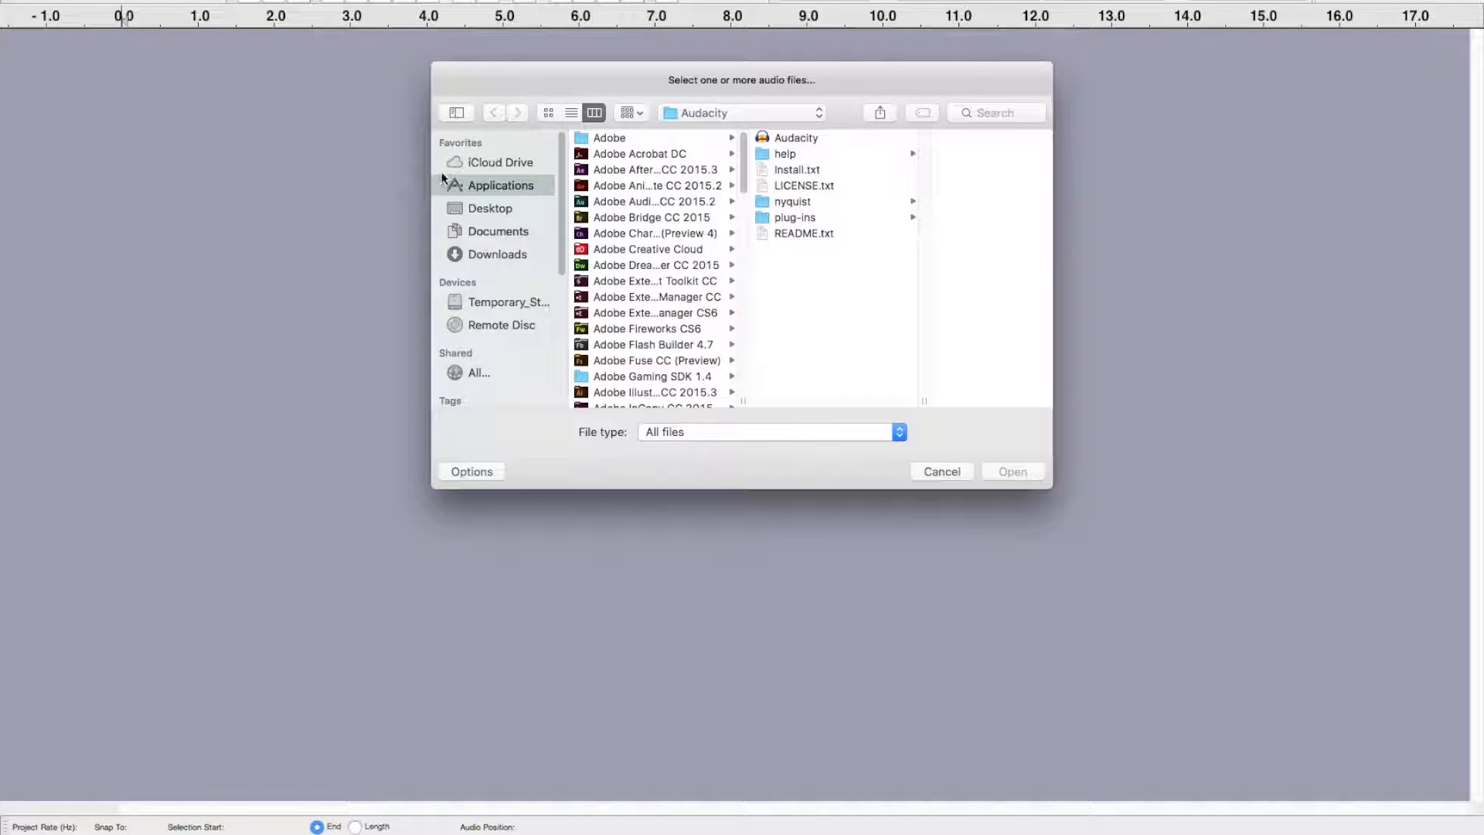
pyautogui.click(494, 209)
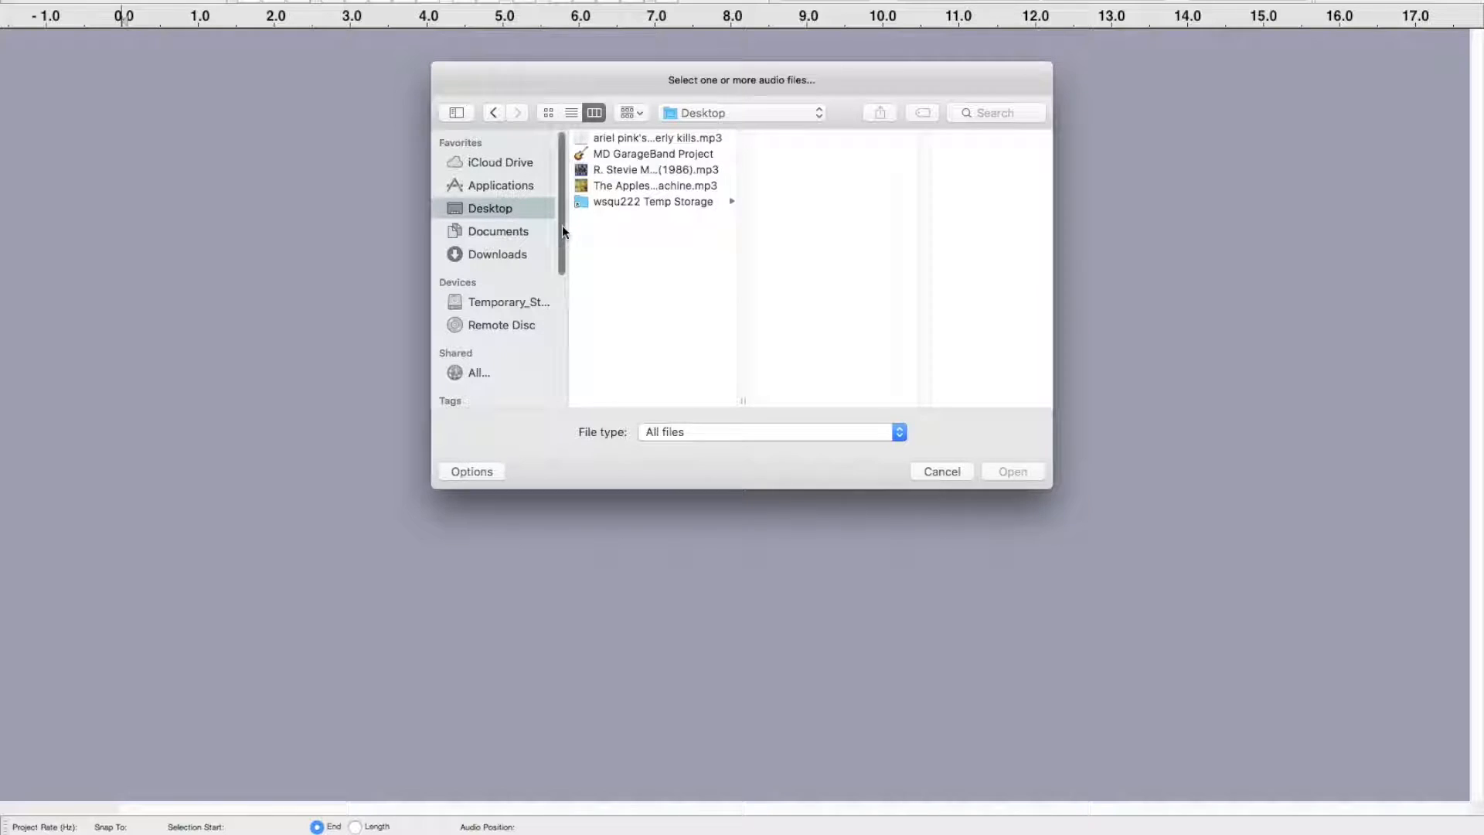
pyautogui.click(628, 140)
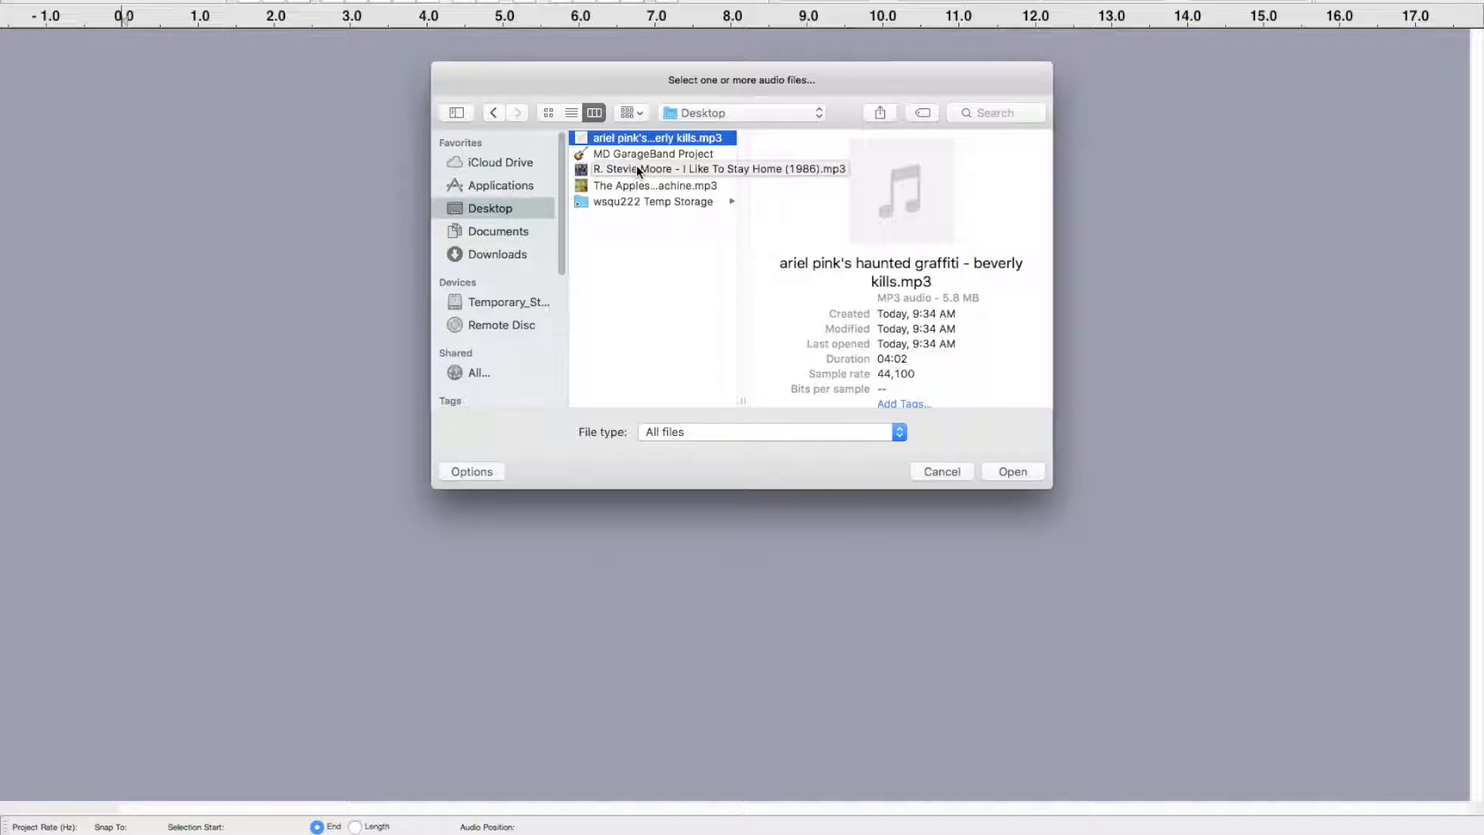
pyautogui.keyDown('super'); pyautogui.click(631, 170); pyautogui.keyUp('super')
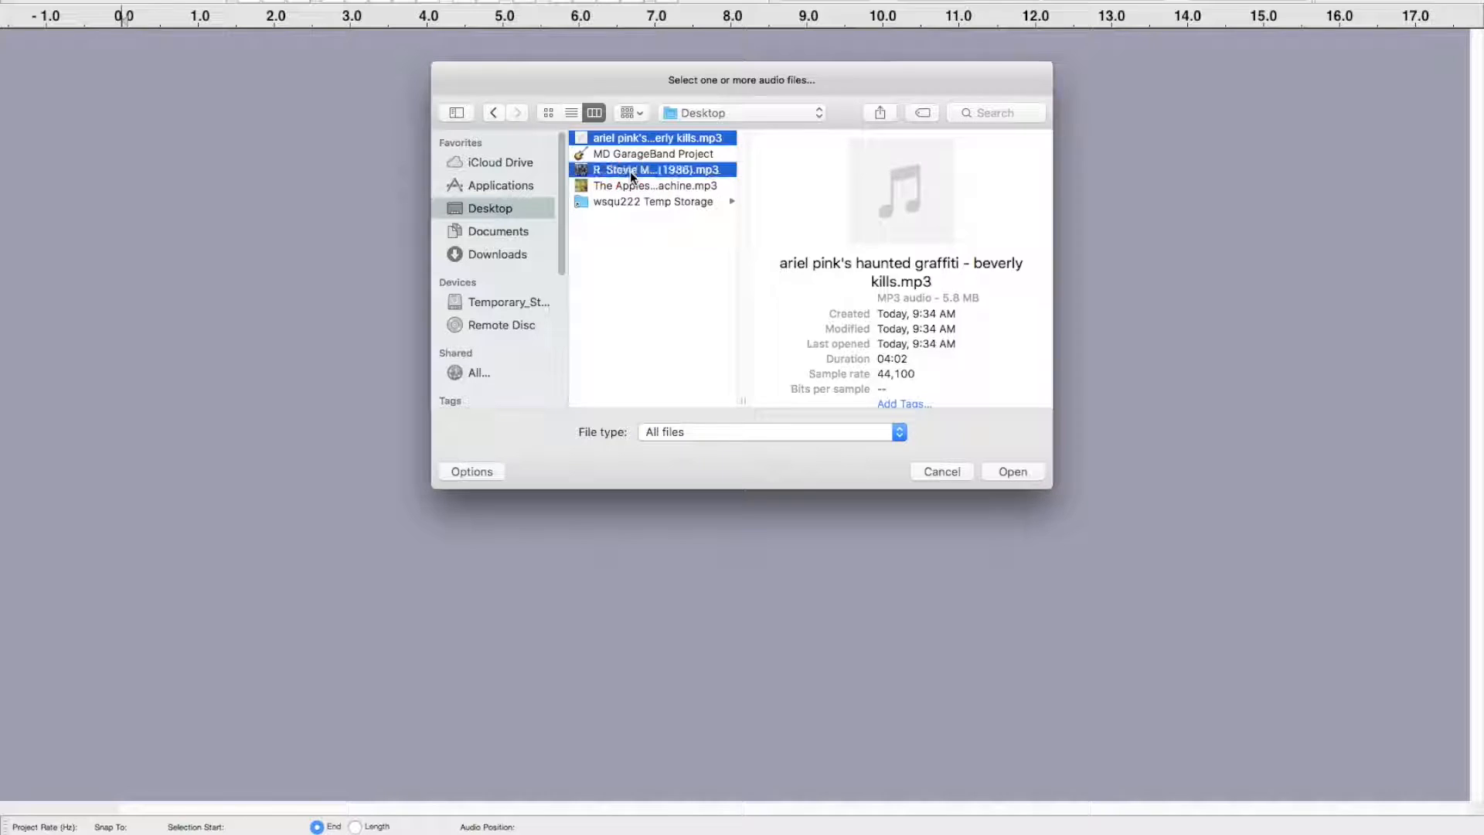
pyautogui.keyDown('super'); pyautogui.click(634, 185); pyautogui.keyUp('super')
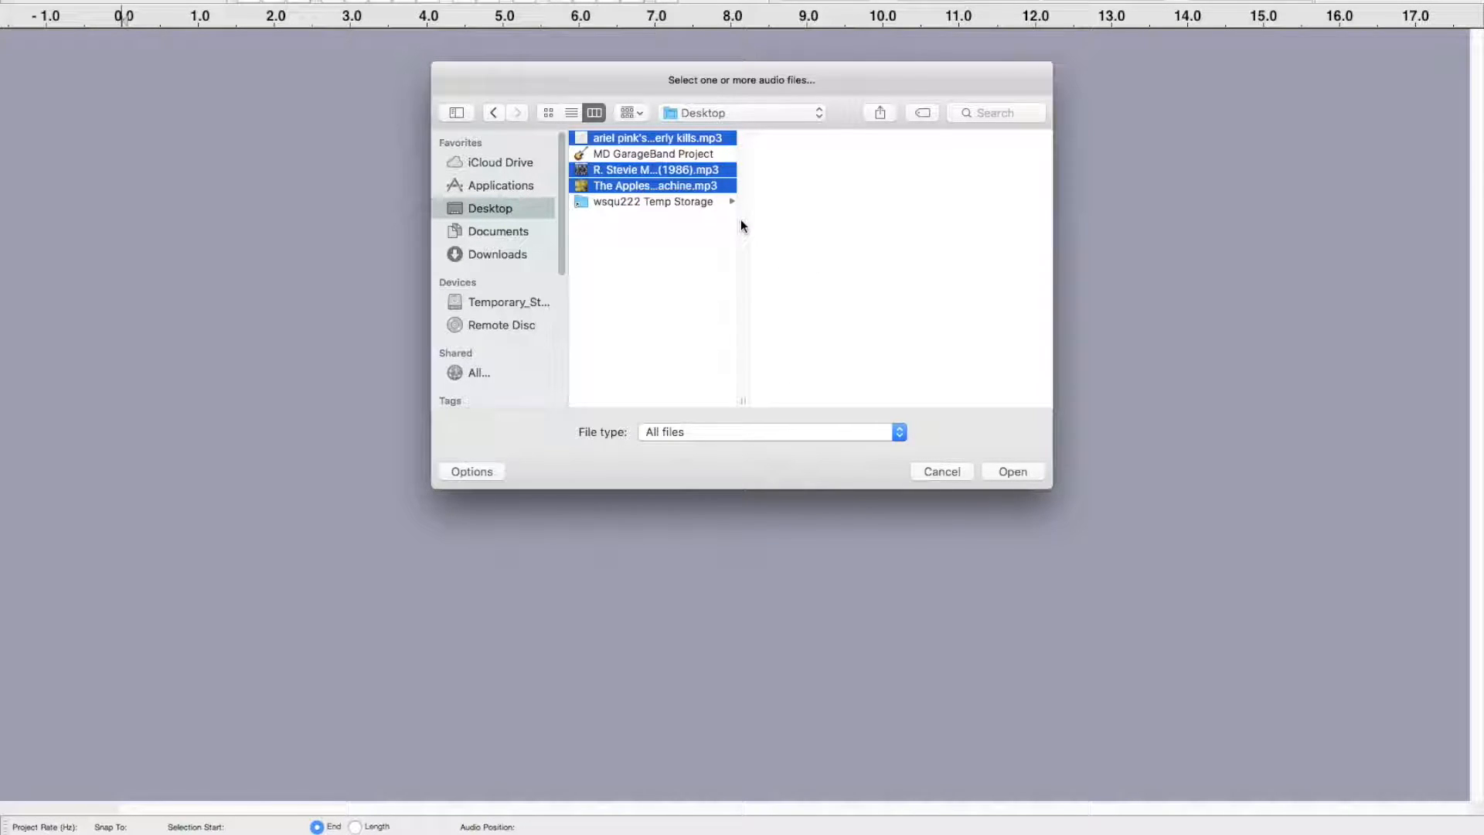
pyautogui.click(1013, 472)
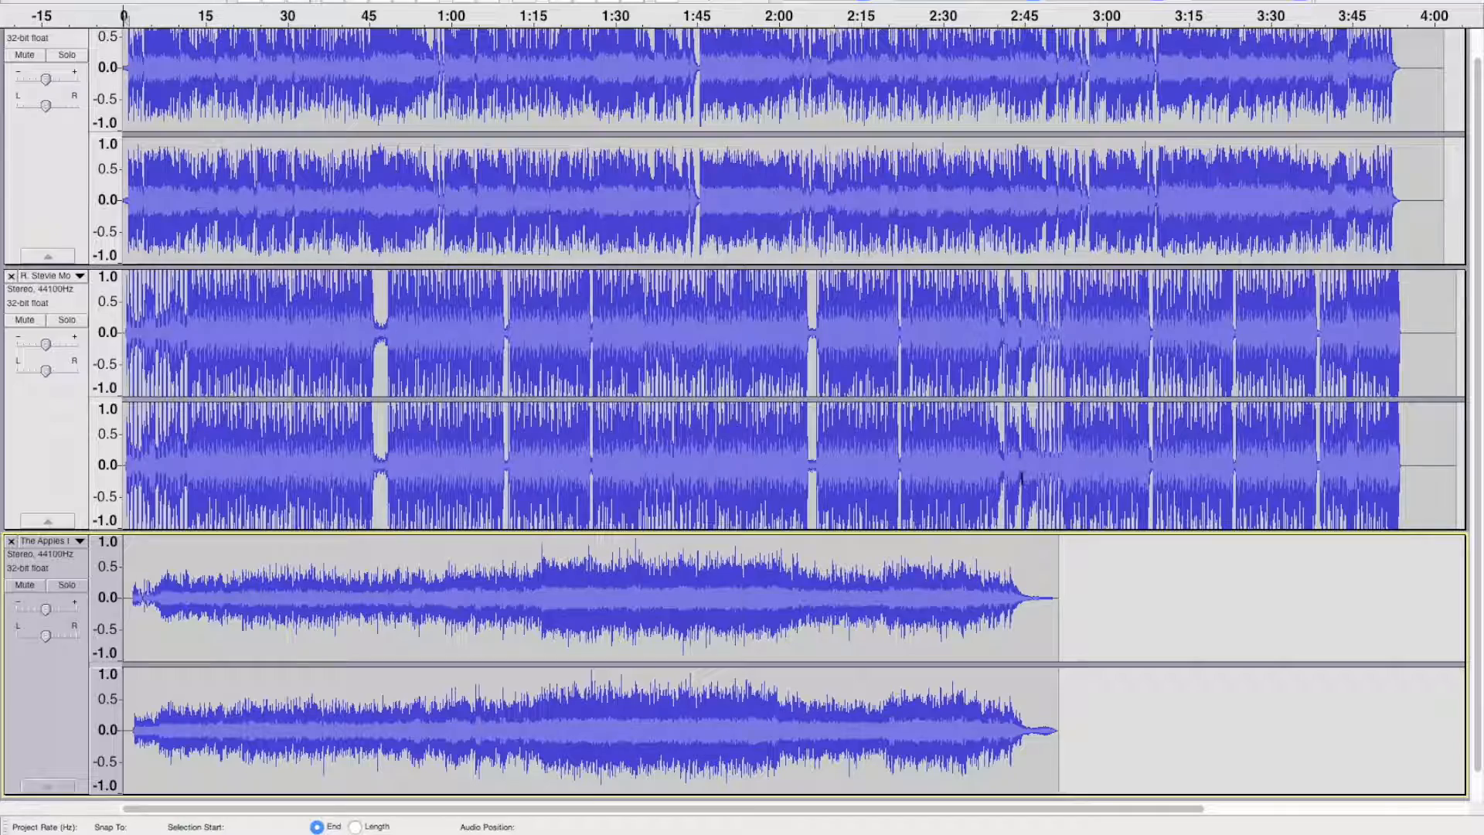
# - Cut the R. Stevie Moore song's audio from the second track, from its start to about 3:54
pyautogui.scroll(1, 969, 409)
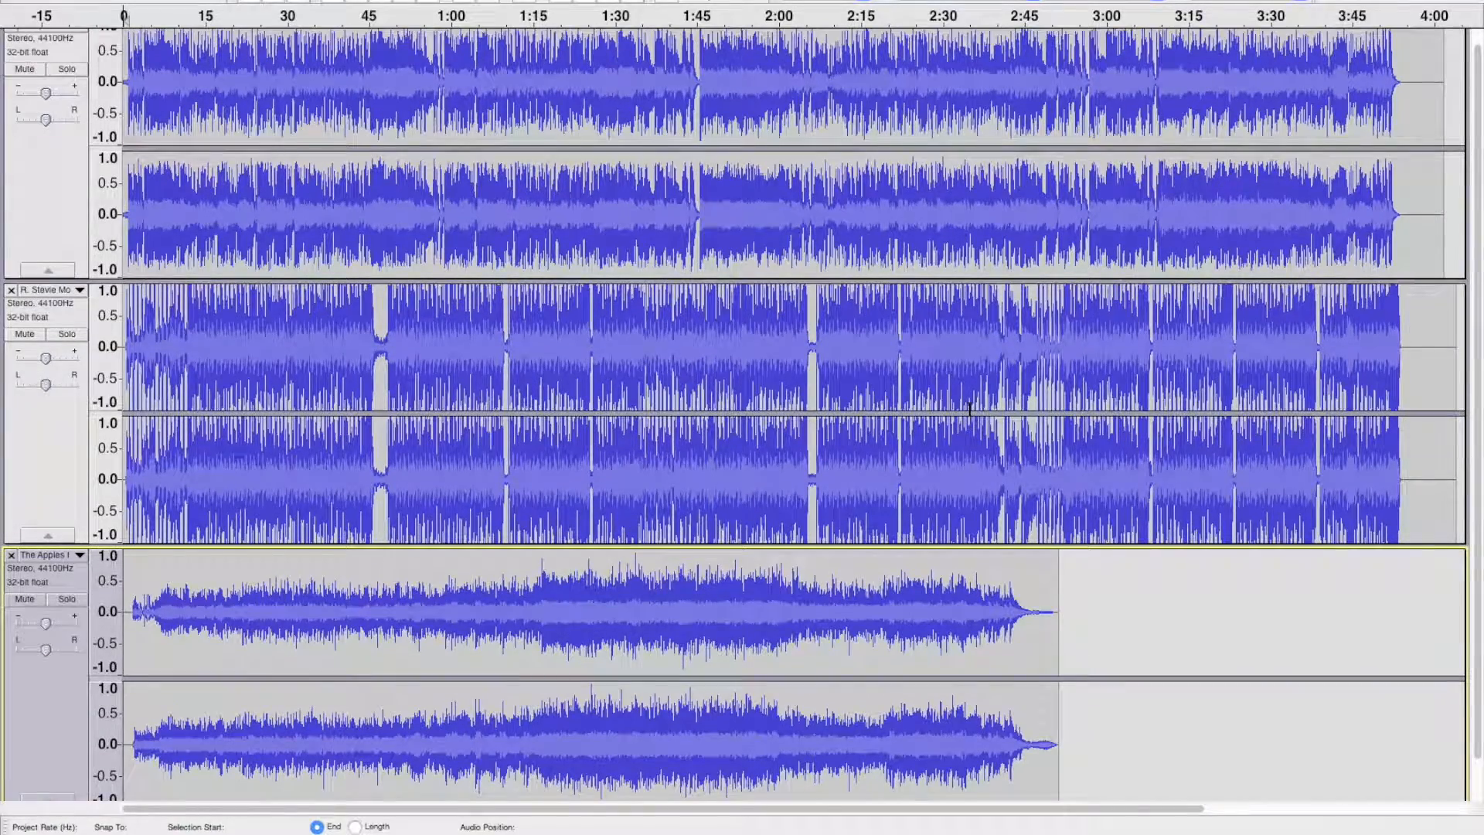
pyautogui.scroll(-1, 969, 408)
pyautogui.scroll(2, 969, 408)
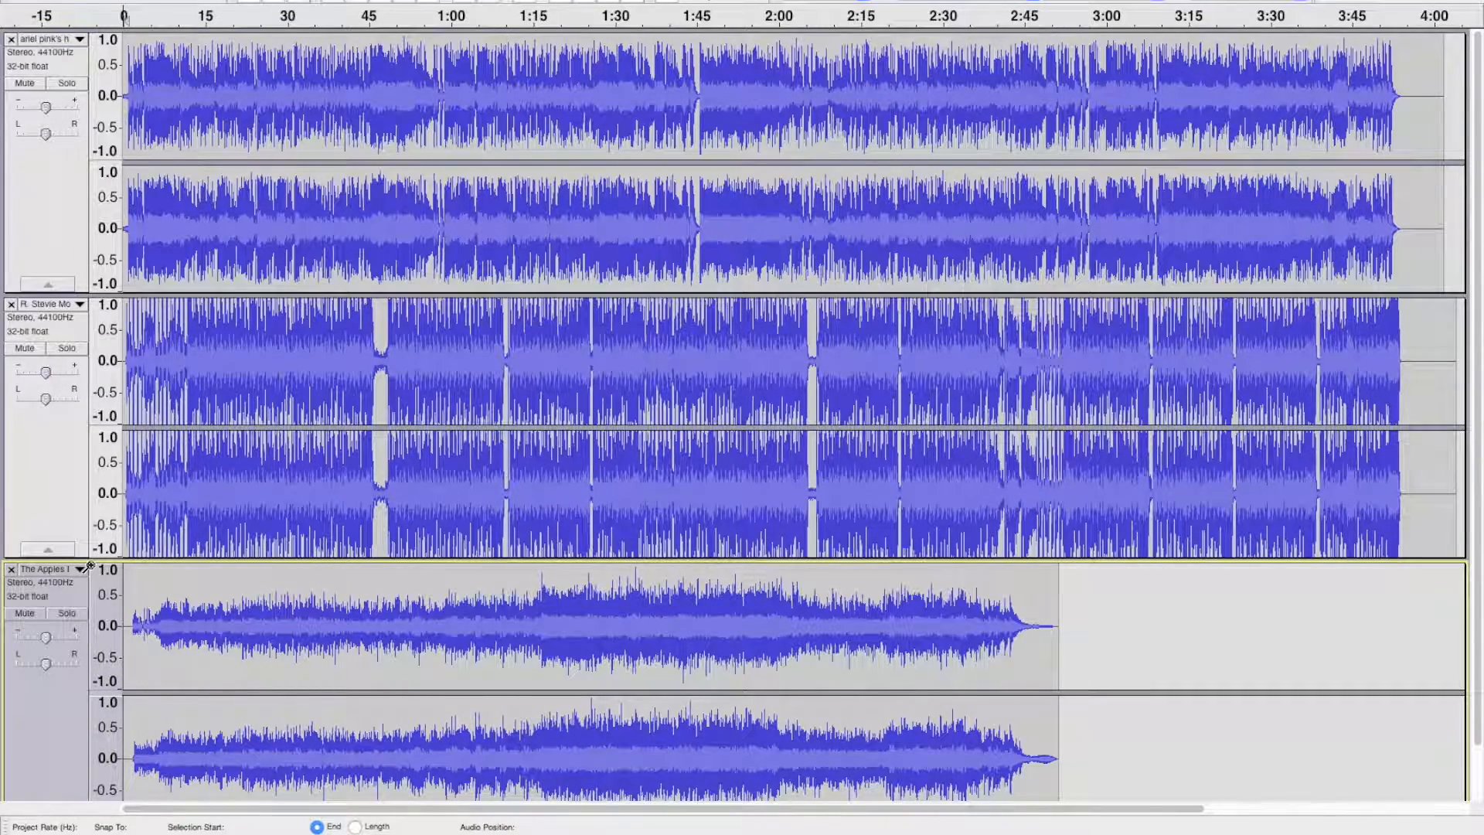
pyautogui.click(25, 199)
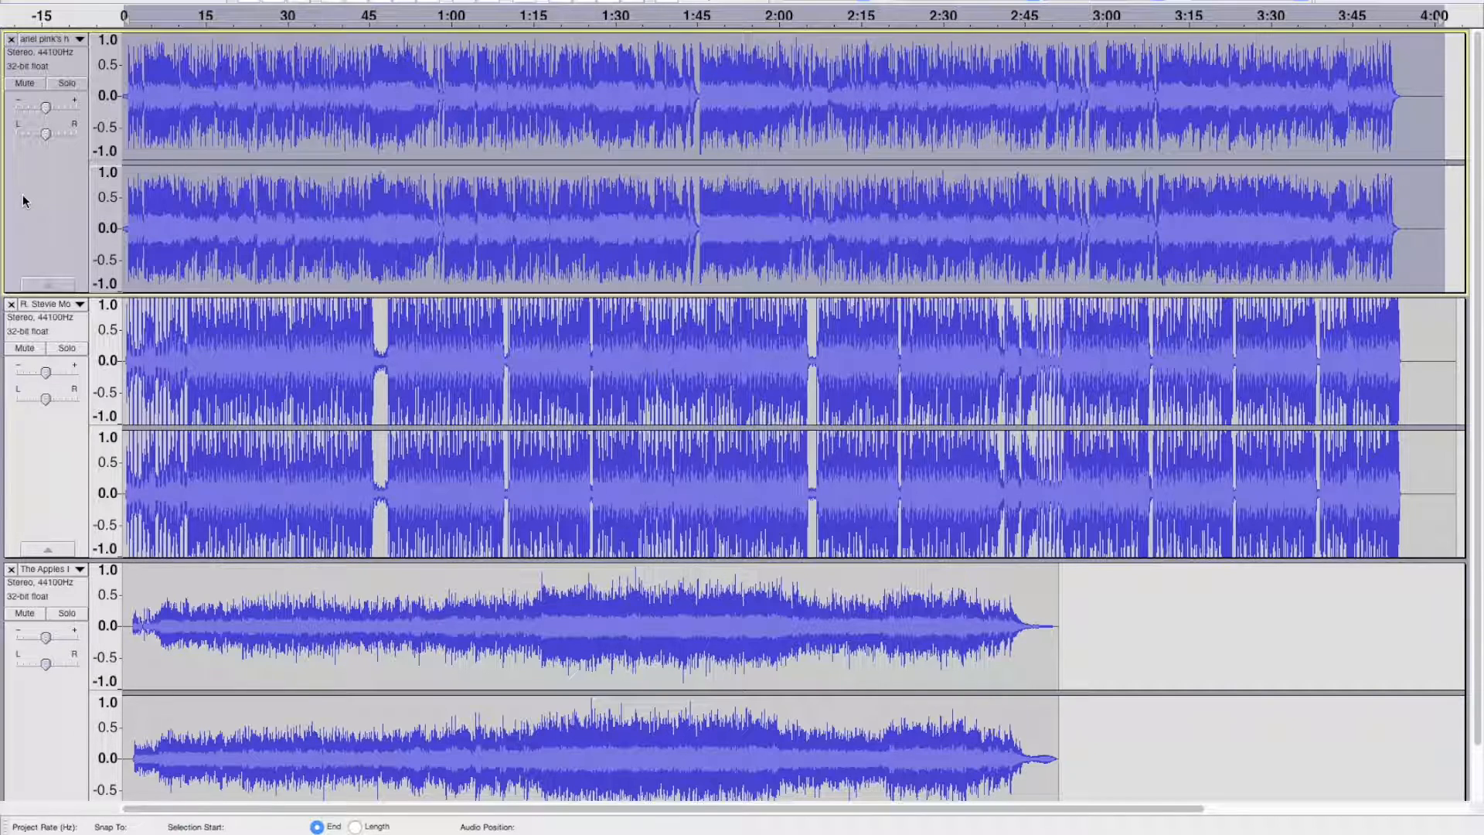
pyautogui.click(125, 361)
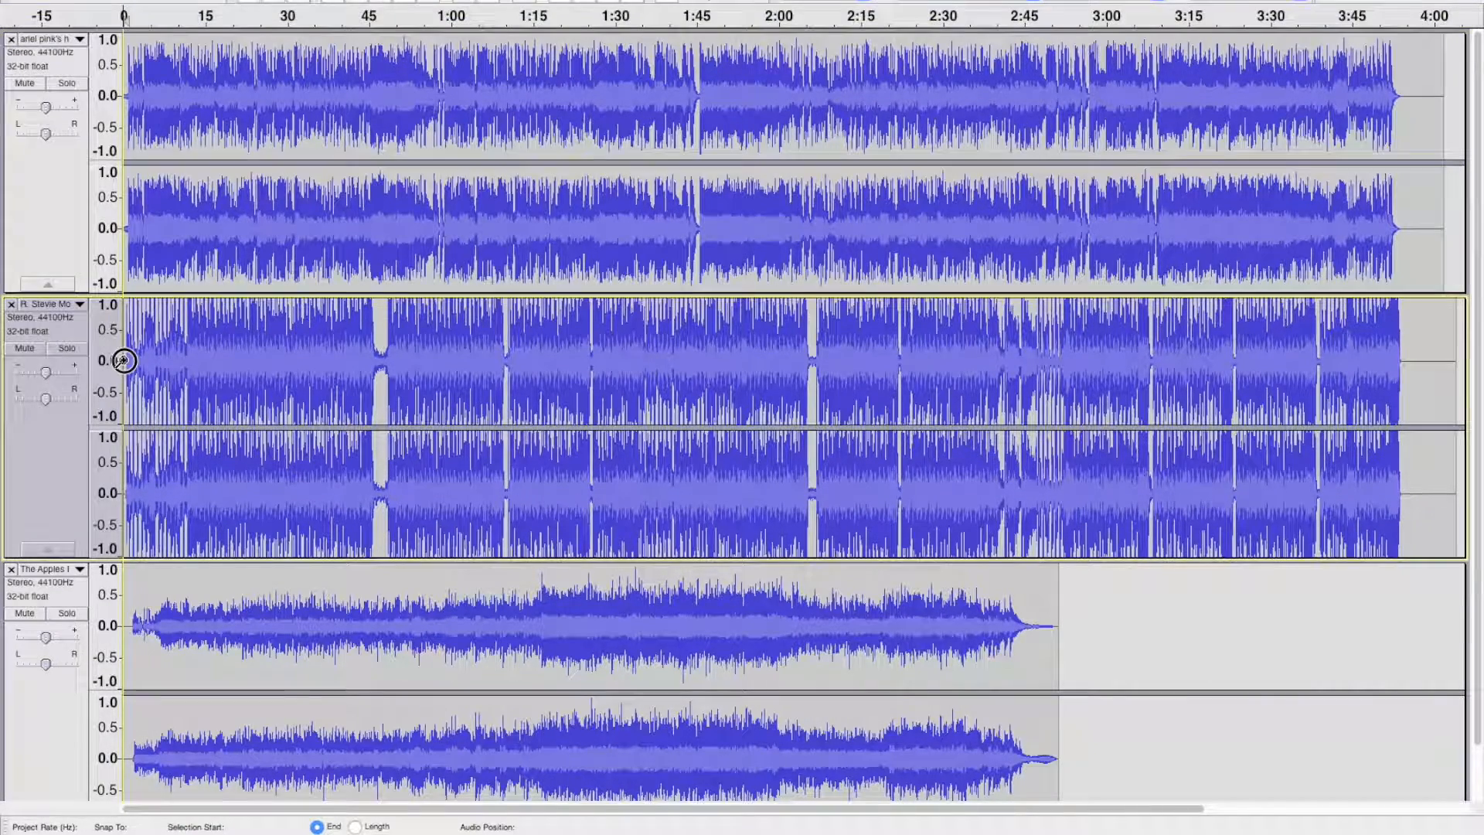
pyautogui.moveTo(124, 361)
pyautogui.mouseDown()
pyautogui.moveTo(580, 421)
pyautogui.moveTo(666, 454)
pyautogui.moveTo(1404, 460)
pyautogui.mouseUp()
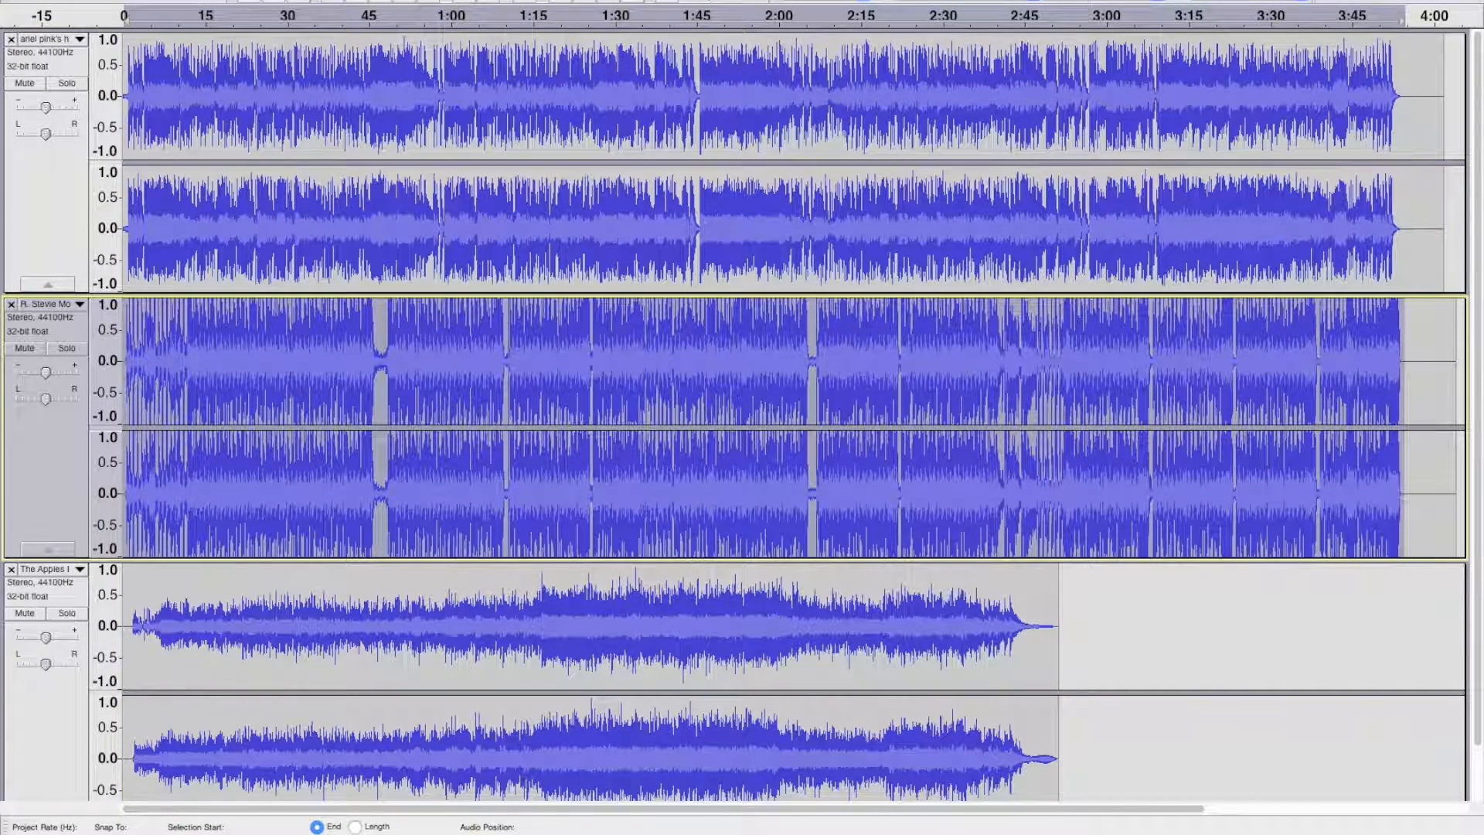
pyautogui.click(164, 1)
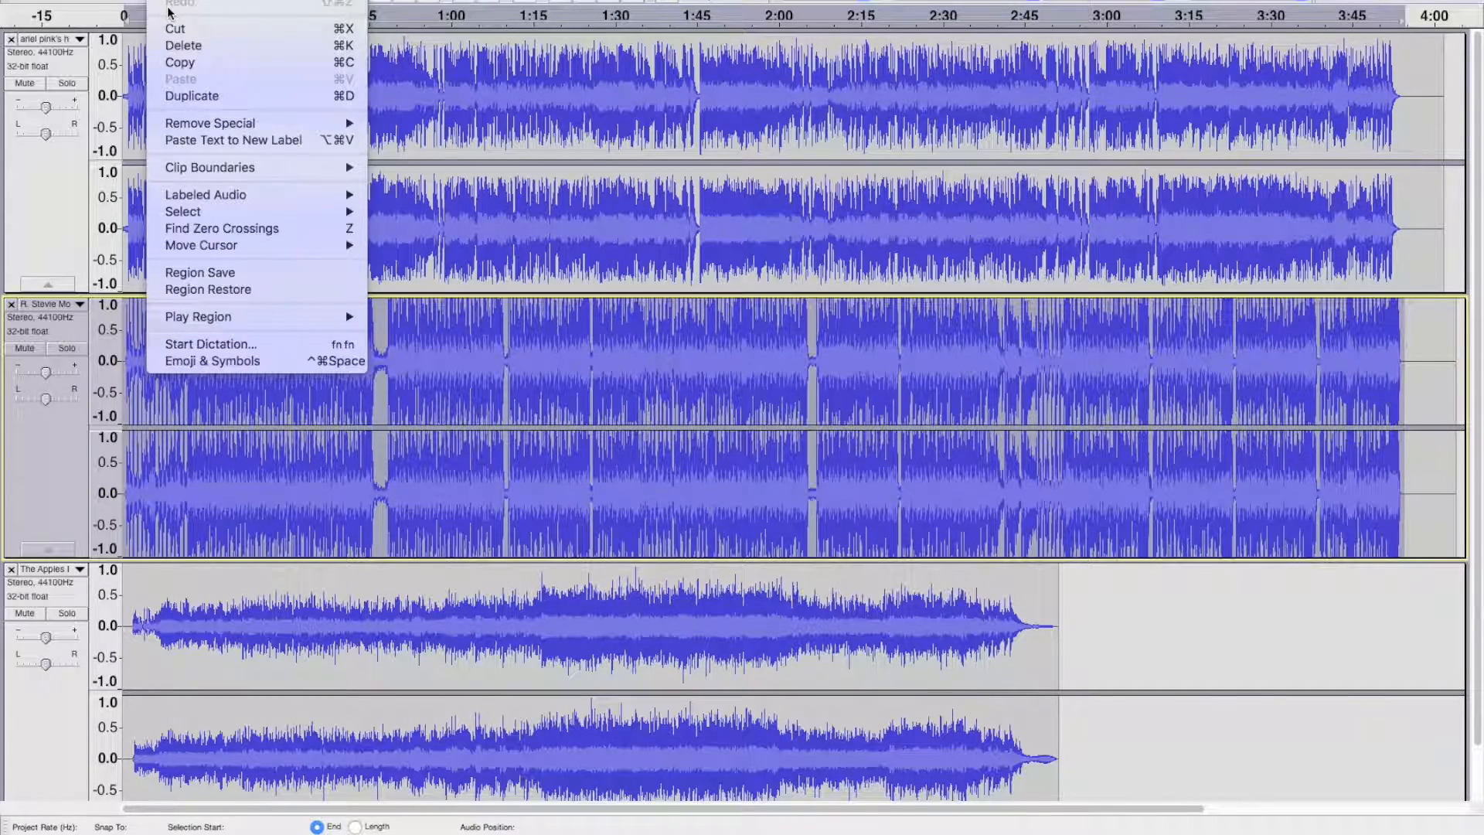
pyautogui.click(173, 29)
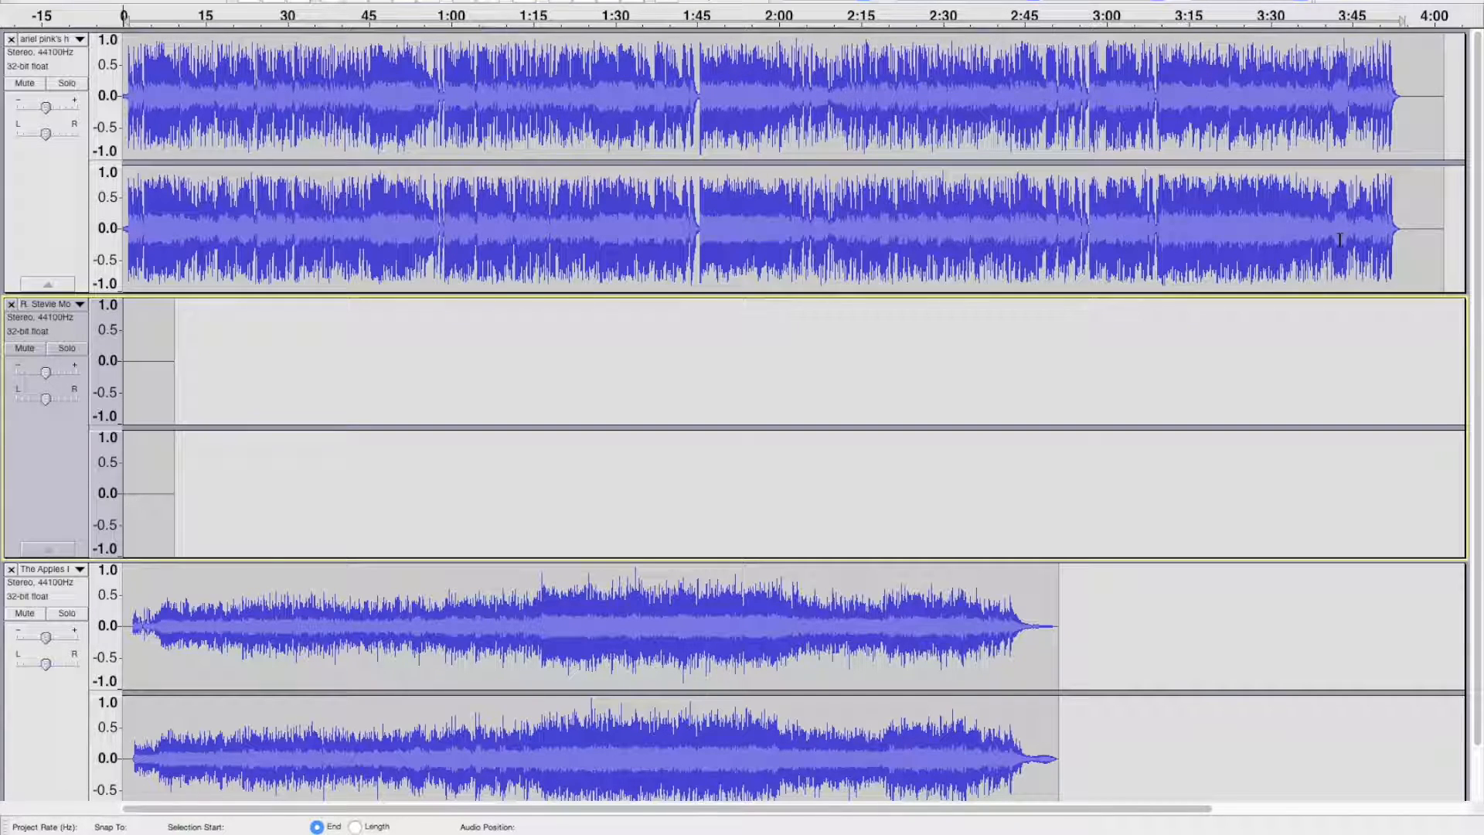
# - Paste the cut song after the first song in the first track, at about 3:54, and remove the emptied R. Stevie Moore track
pyautogui.click(1405, 101)
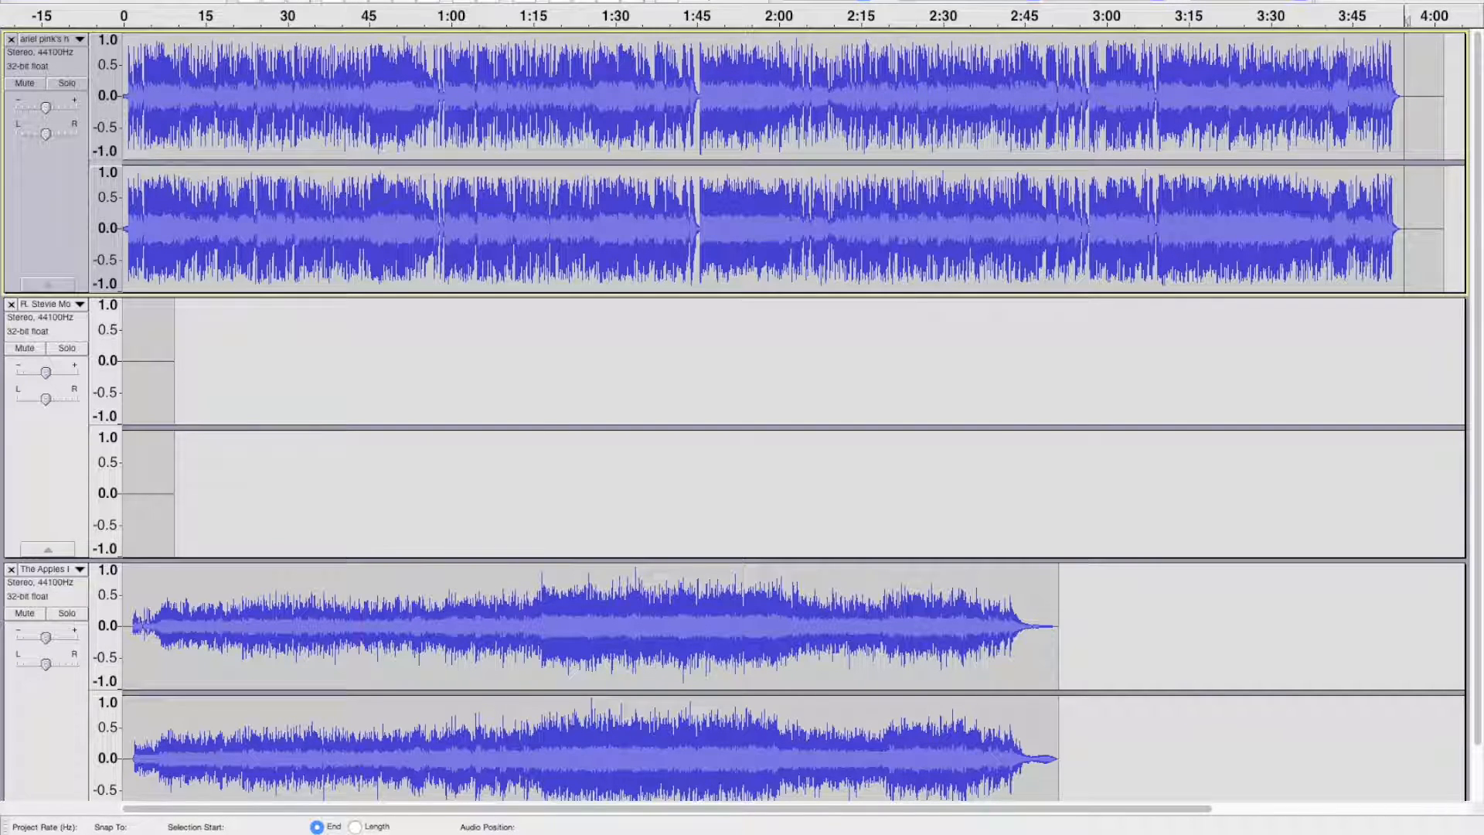
pyautogui.click(164, 1)
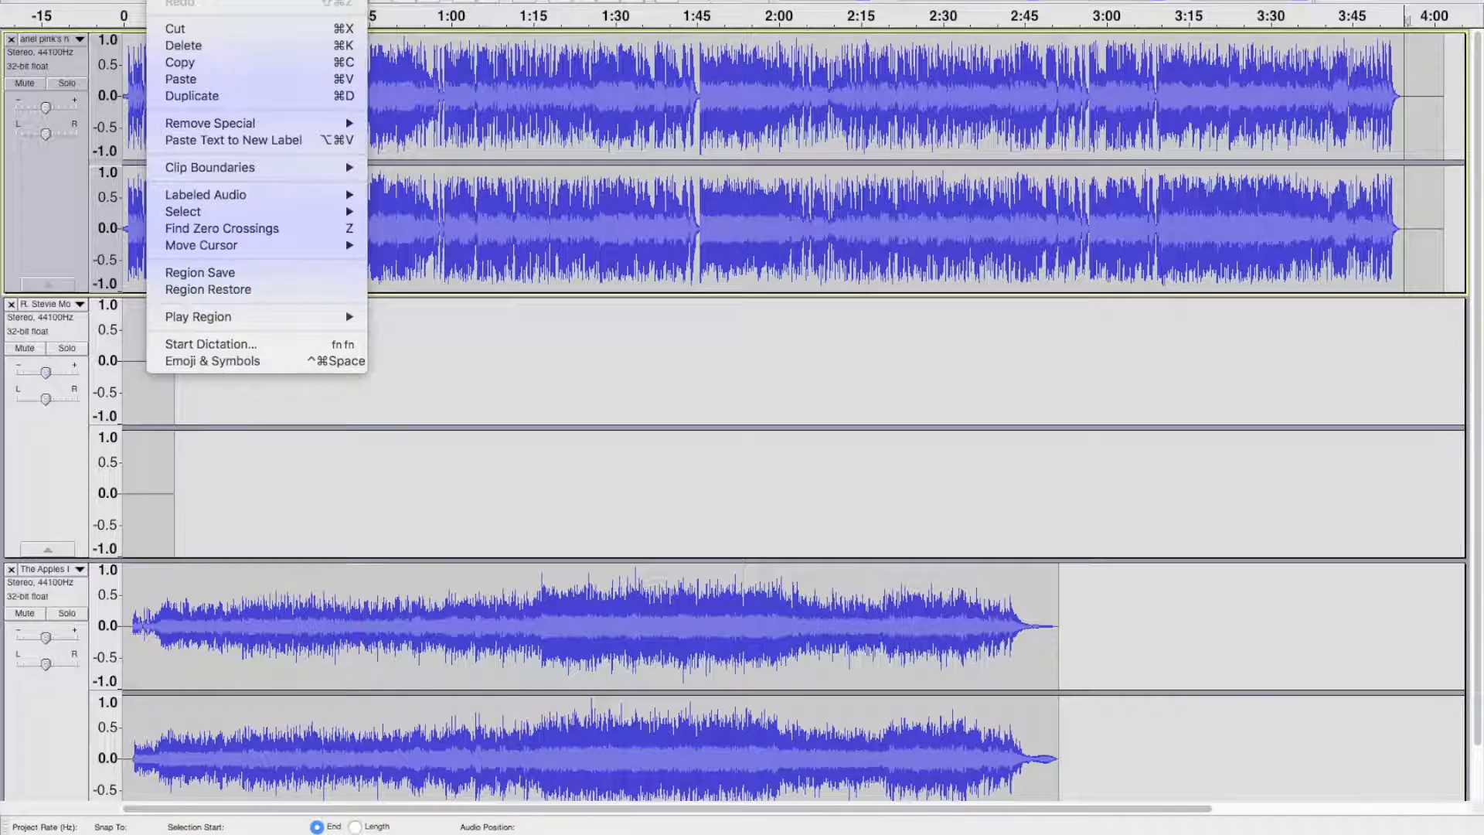
pyautogui.click(191, 78)
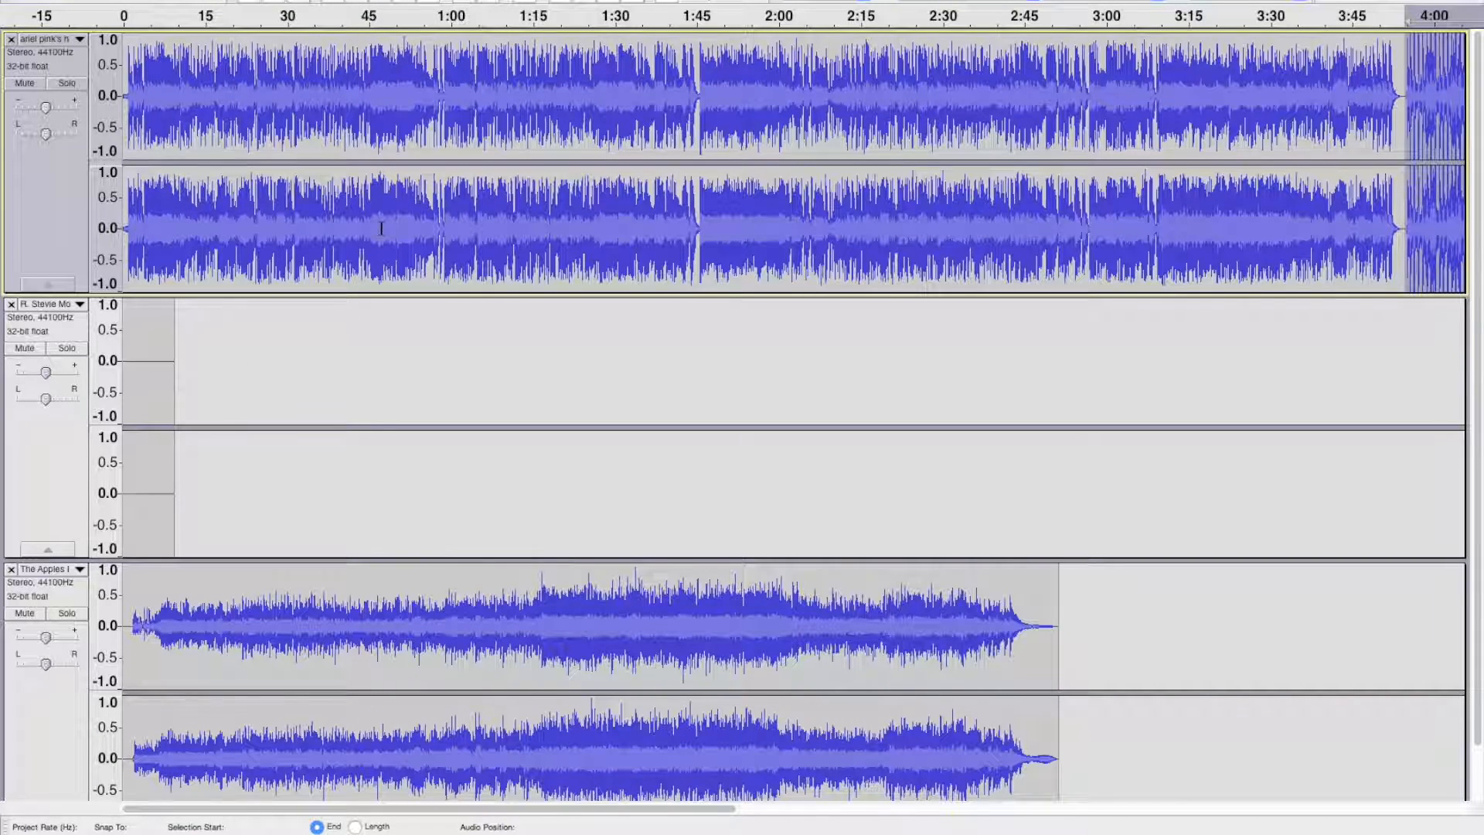
pyautogui.click(39, 465)
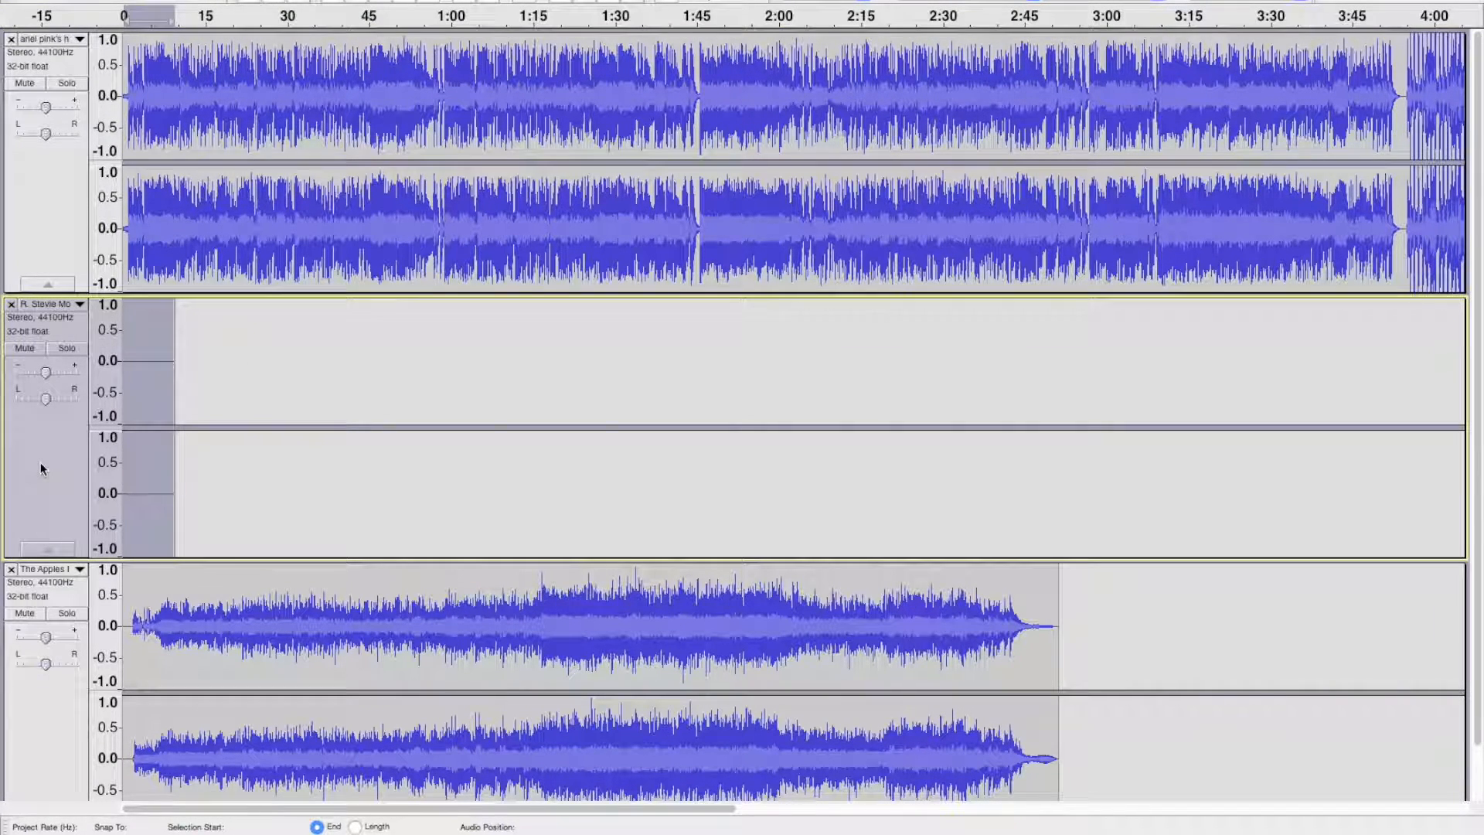
pyautogui.click(11, 305)
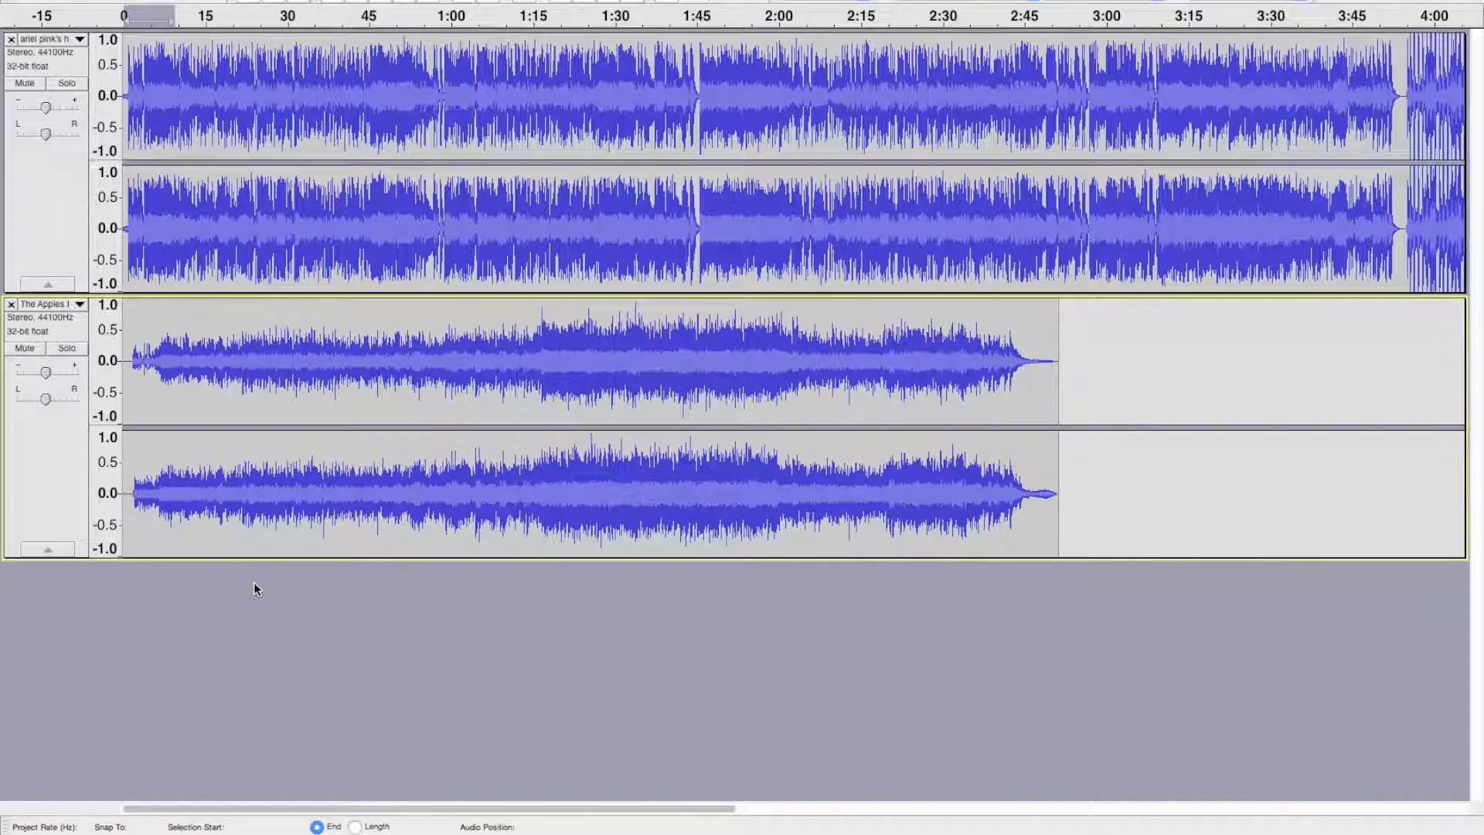
# - Cut the Apples song from its track, from where its sound starts at about 0:02 to the end
pyautogui.moveTo(527, 809); pyautogui.dragTo(332, 728)
pyautogui.click(44, 444)
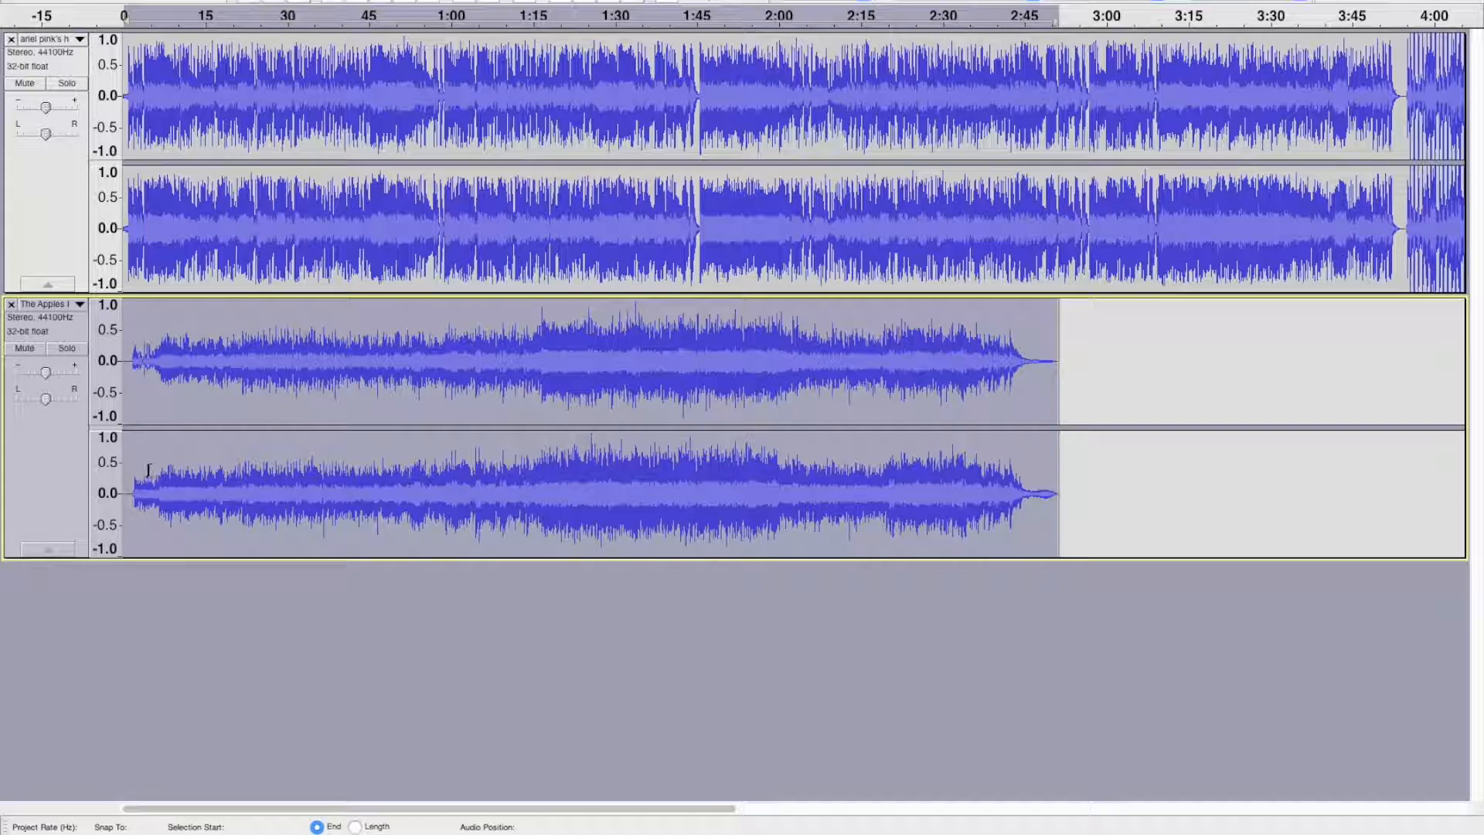
pyautogui.click(133, 493)
pyautogui.moveTo(135, 493); pyautogui.dragTo(1058, 511)
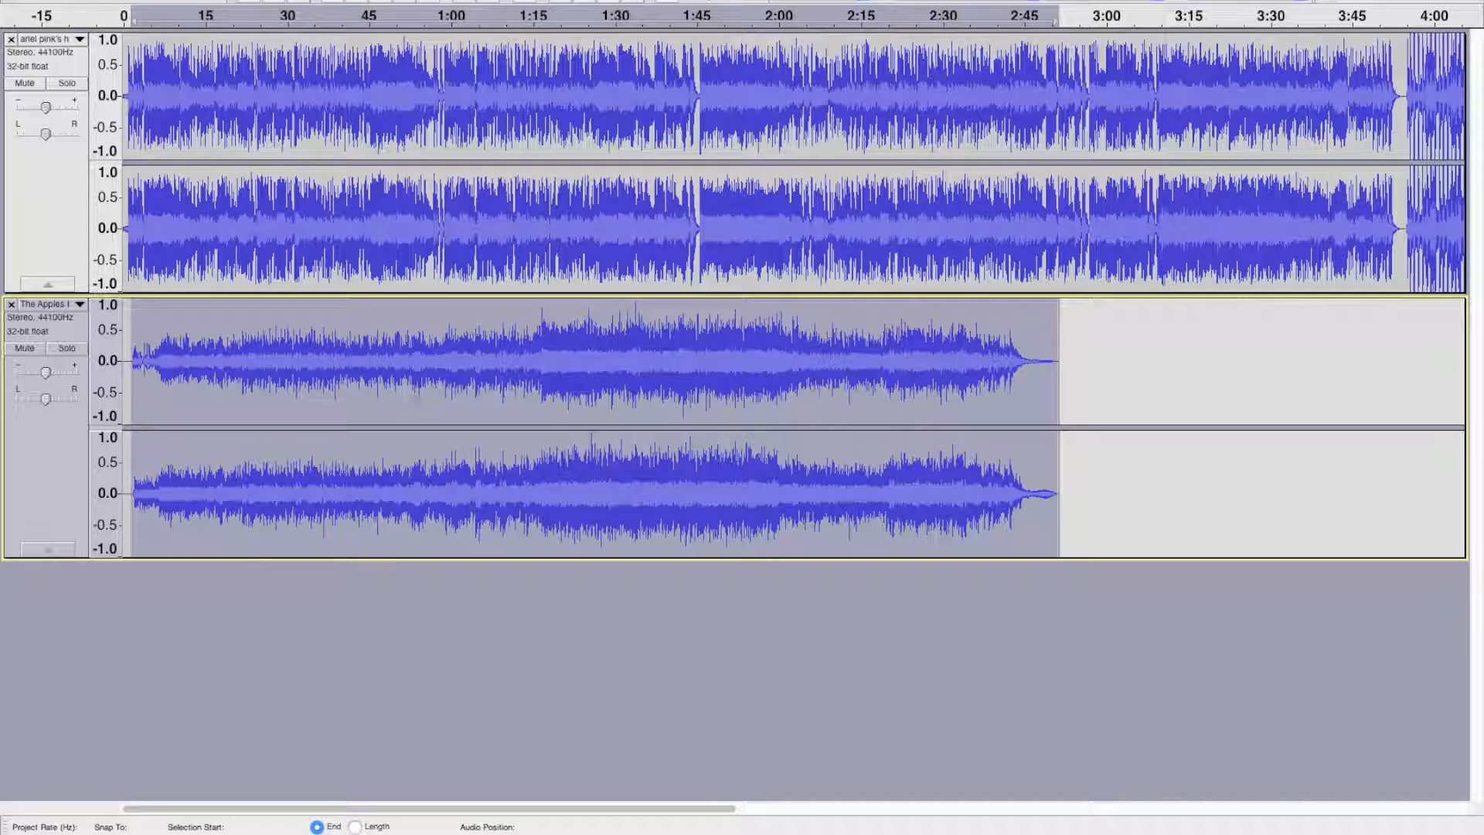
pyautogui.click(164, 1)
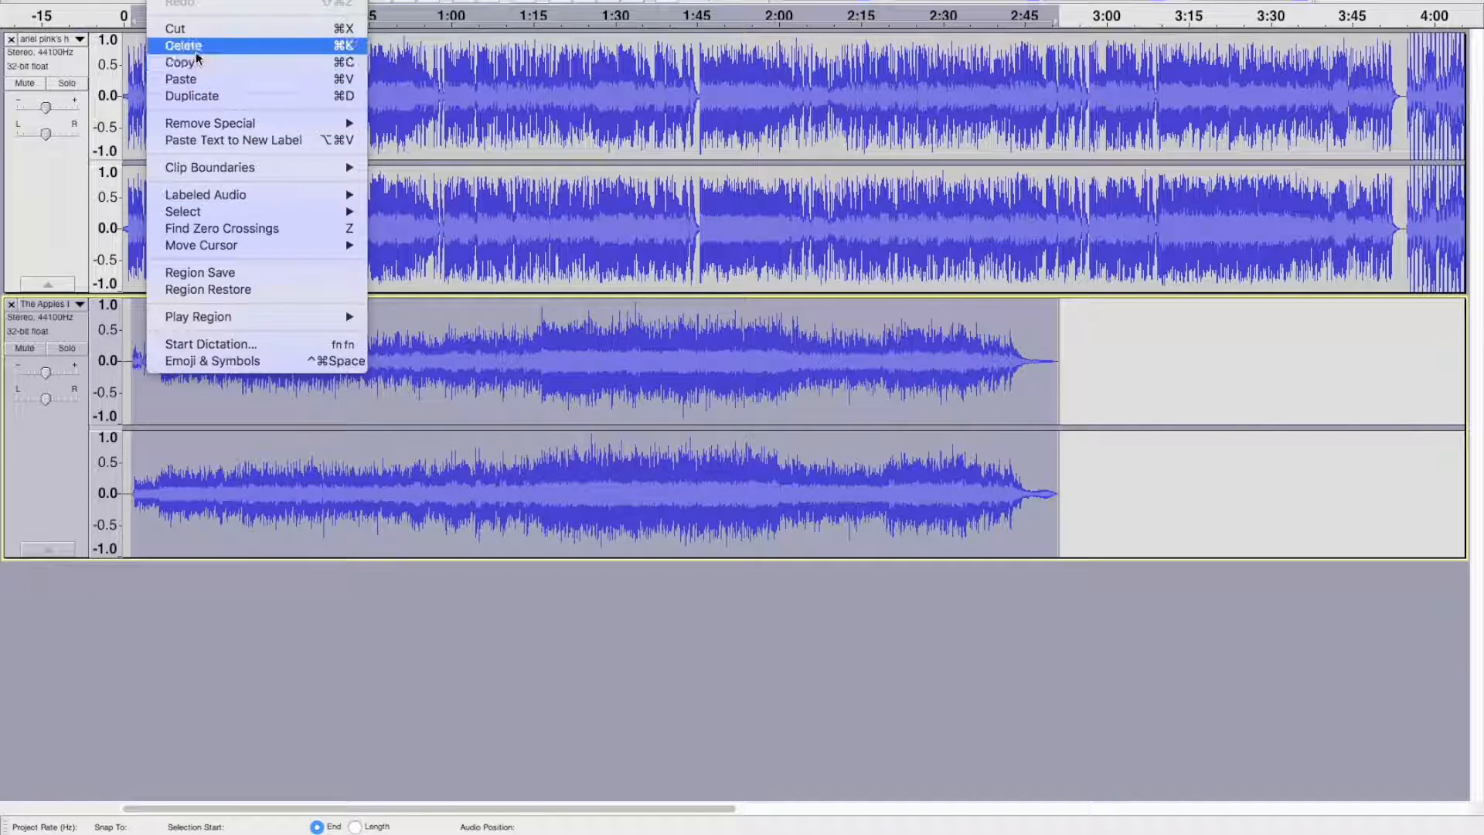
pyautogui.click(193, 28)
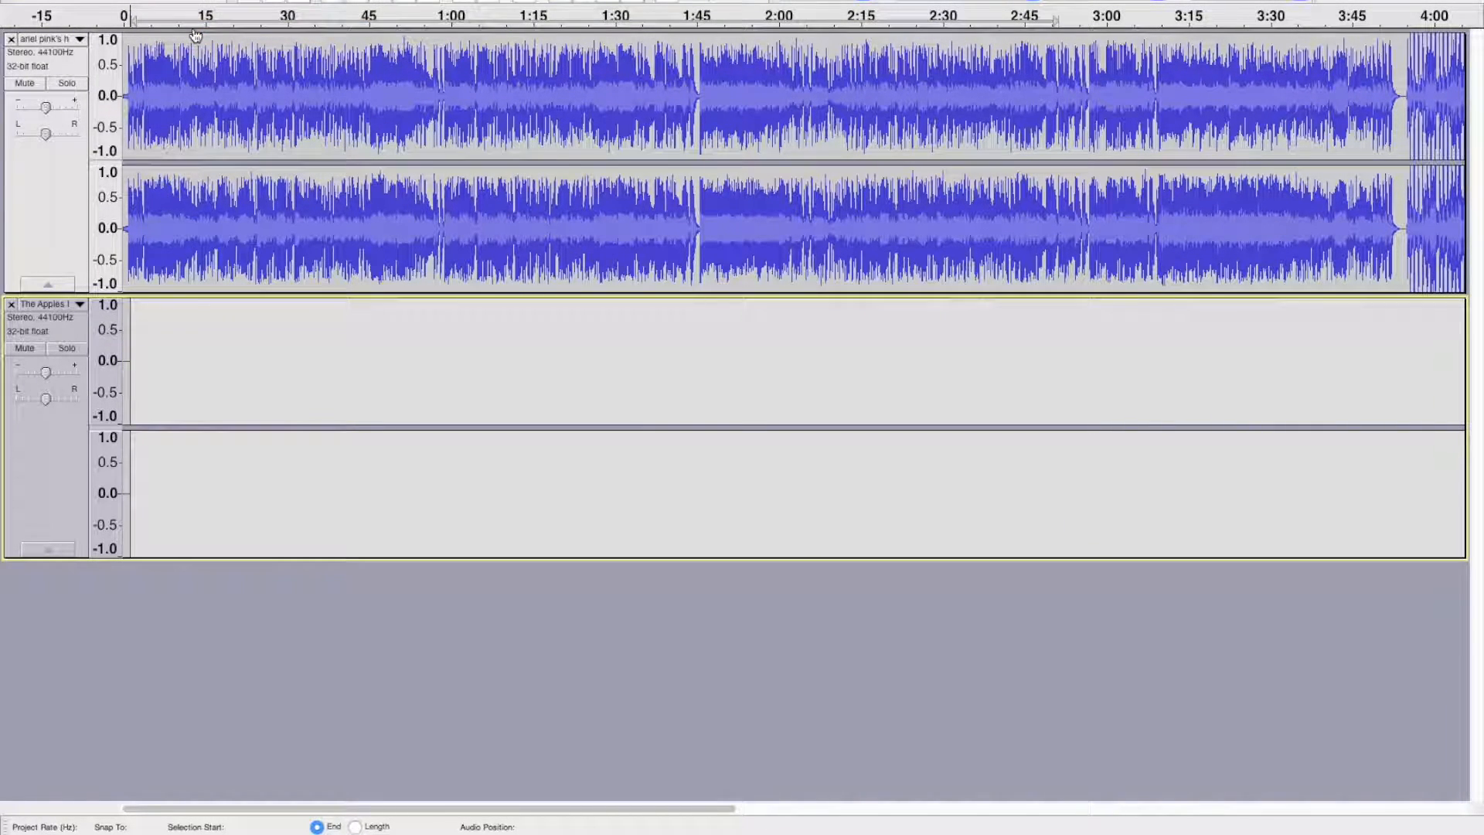
# - Paste the Apples song into the first track just after the second song ends, at about 7:49, and fit the project to the window
pyautogui.moveTo(723, 809); pyautogui.dragTo(1347, 777)
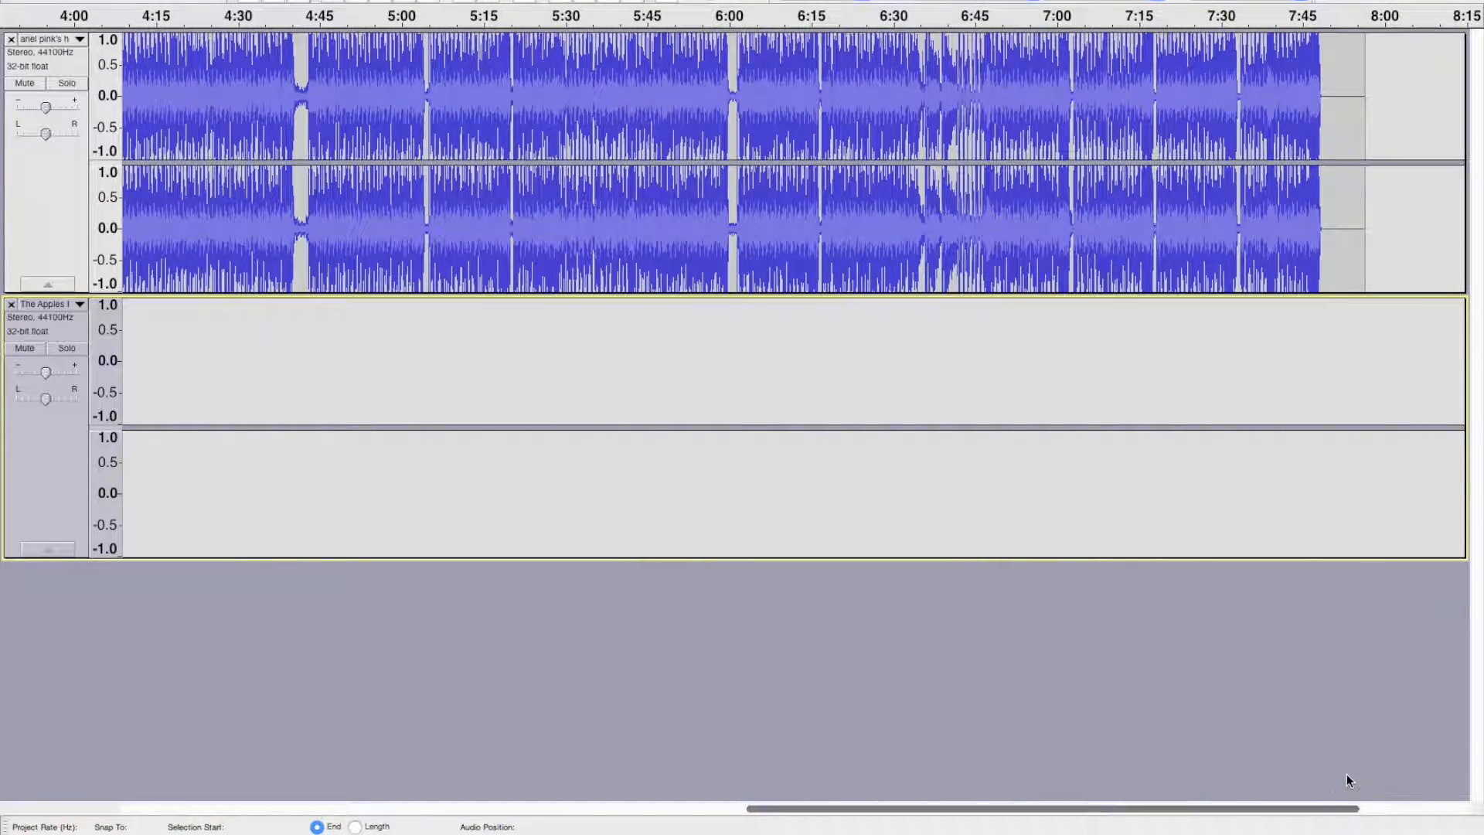
pyautogui.click(1328, 102)
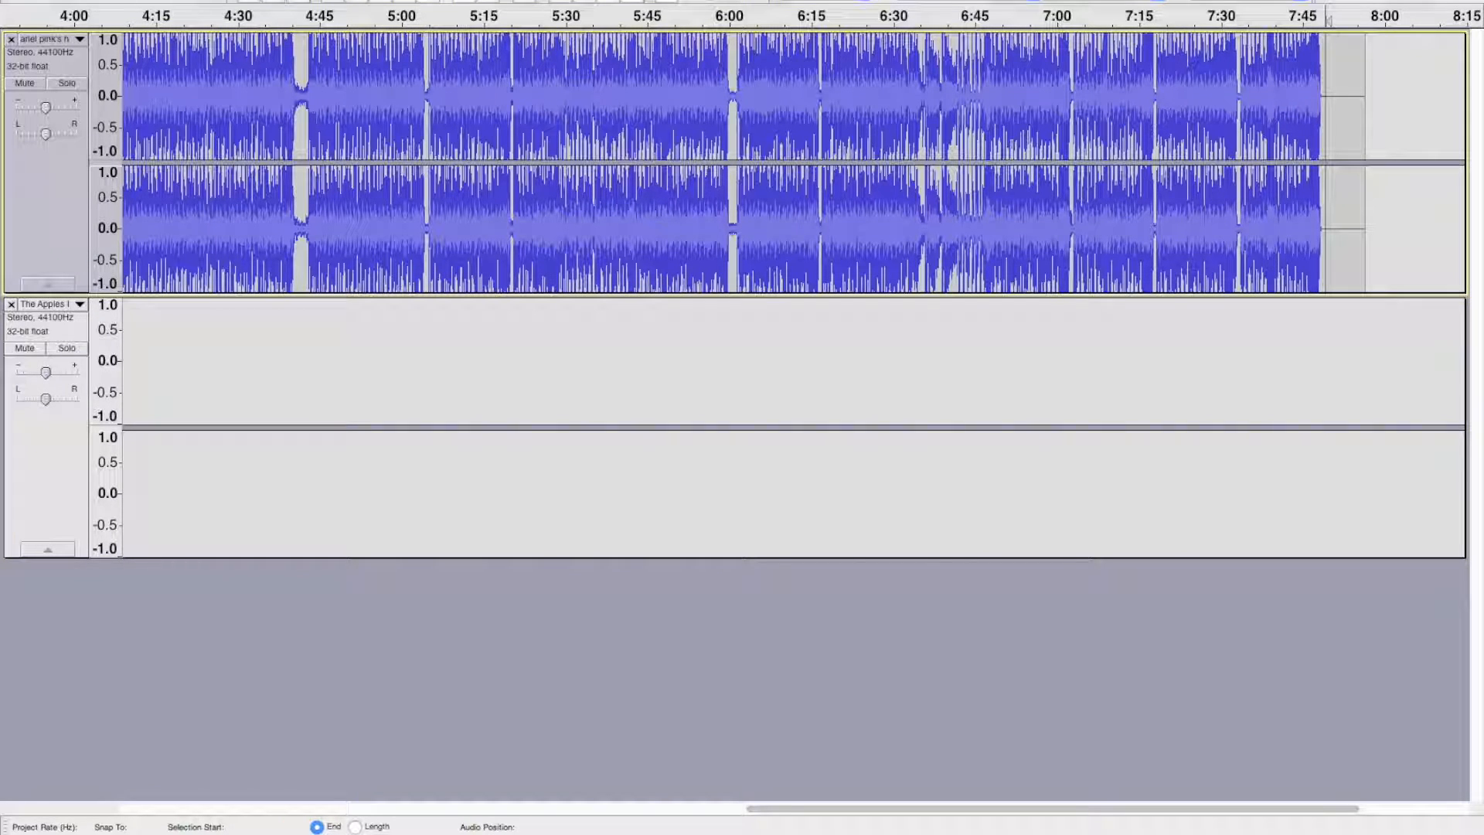
pyautogui.click(177, 0)
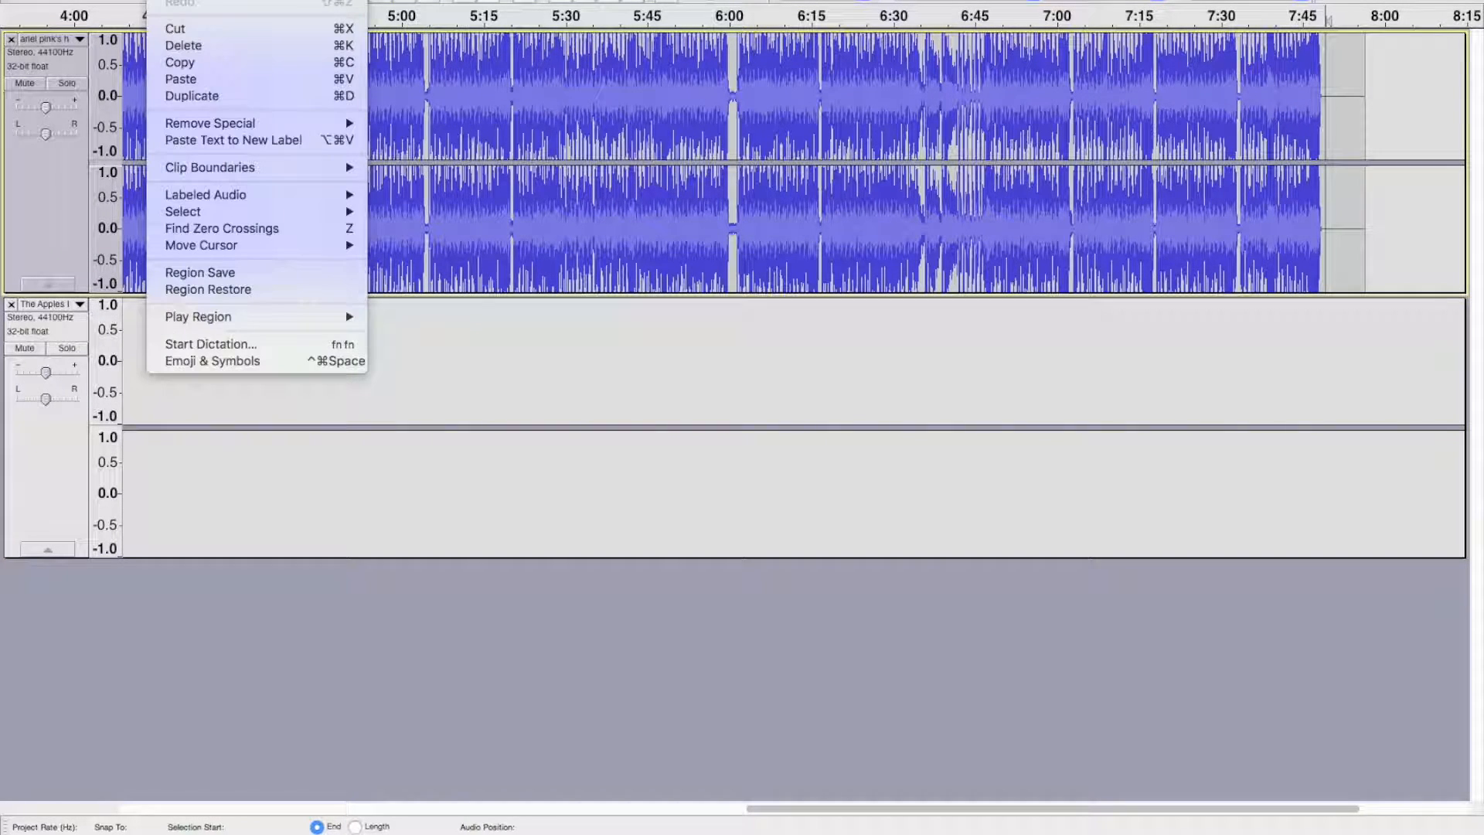
pyautogui.click(182, 79)
pyautogui.press('super+3')
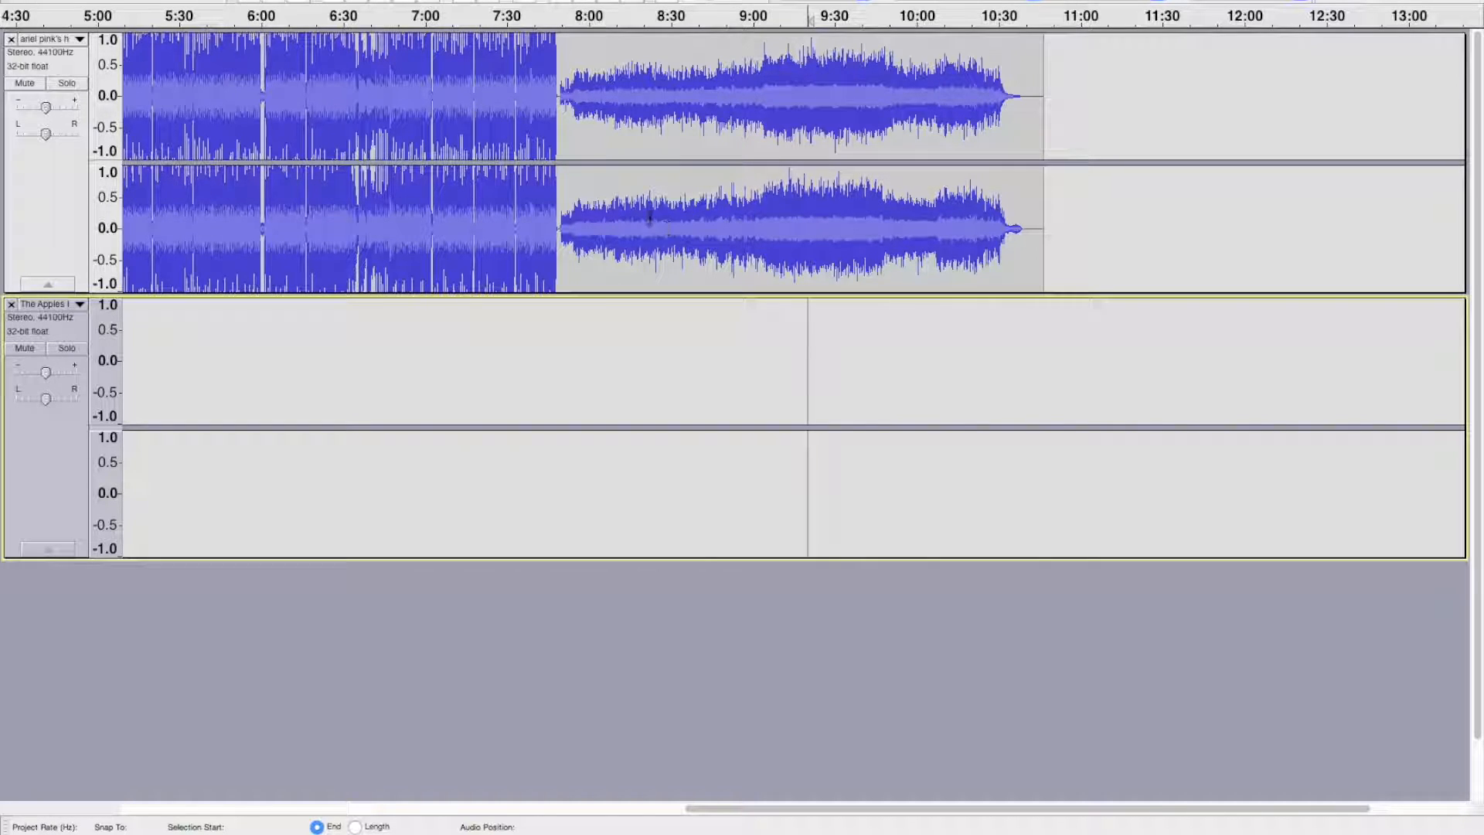
# - Apply the Compressor effect to the third song in the first track with a 3:1 ratio and compression based on peaks
pyautogui.moveTo(562, 224); pyautogui.dragTo(1033, 264)
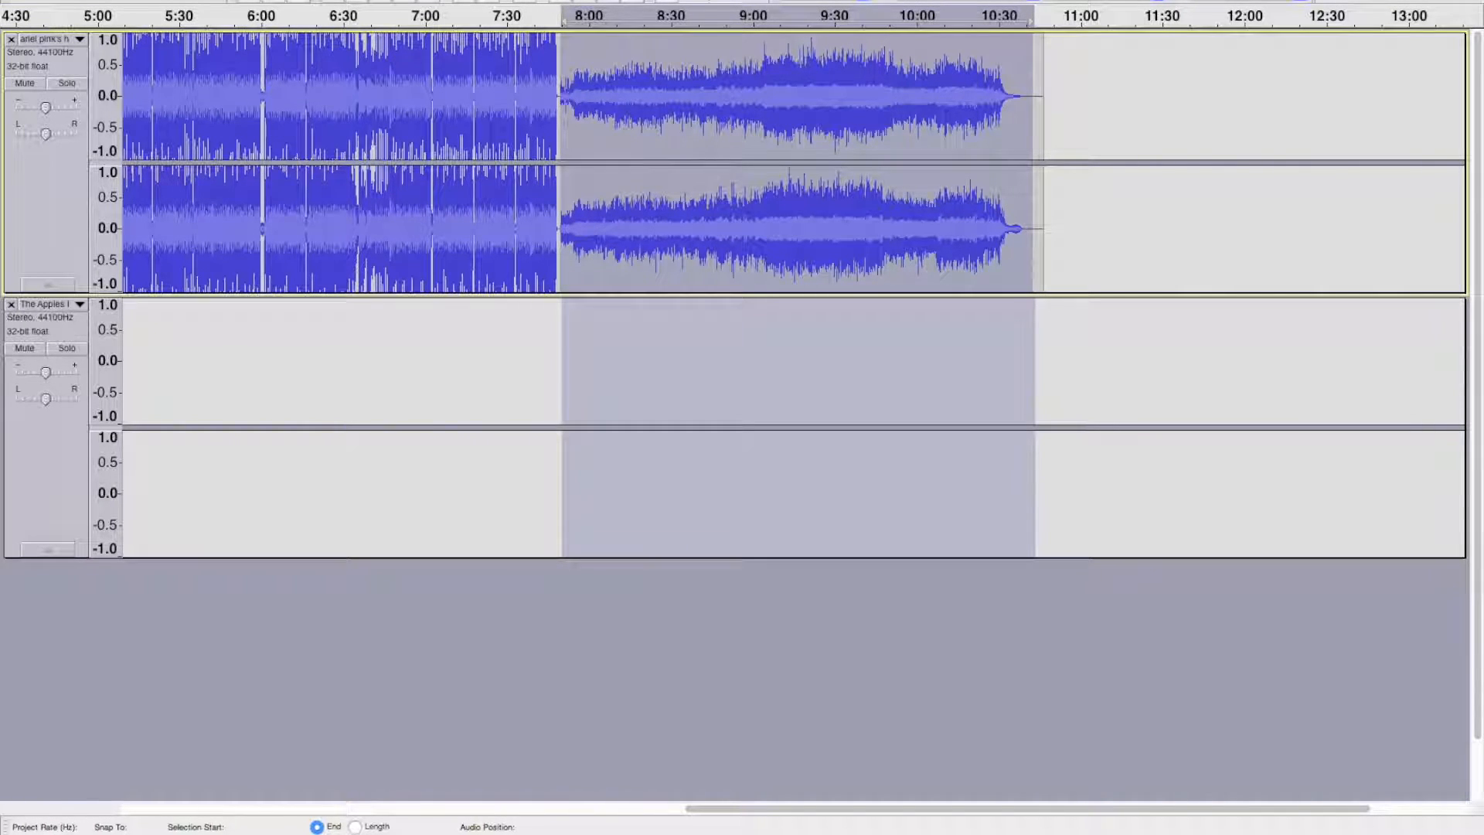
pyautogui.click(448, 1)
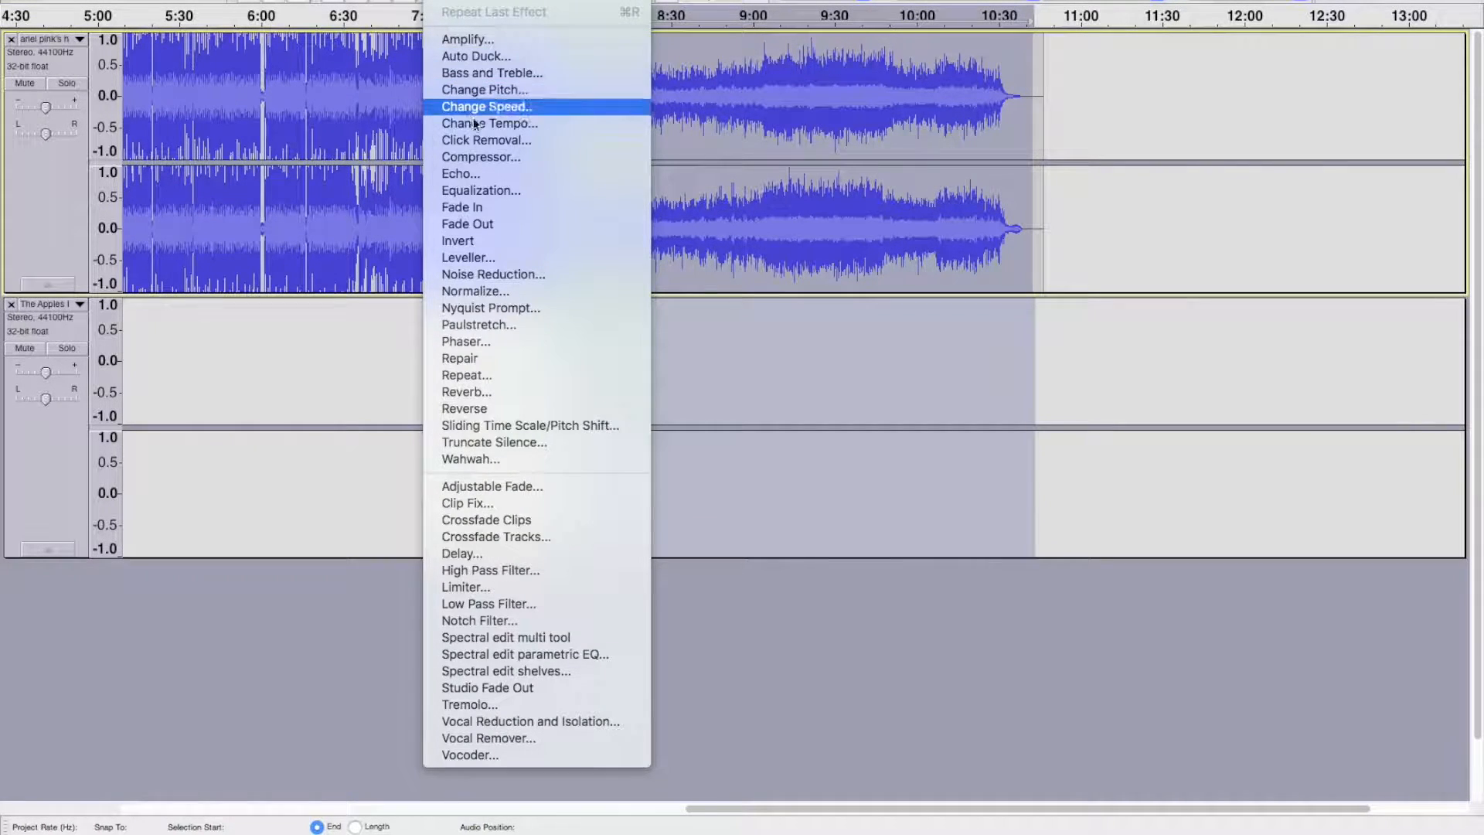
pyautogui.click(490, 156)
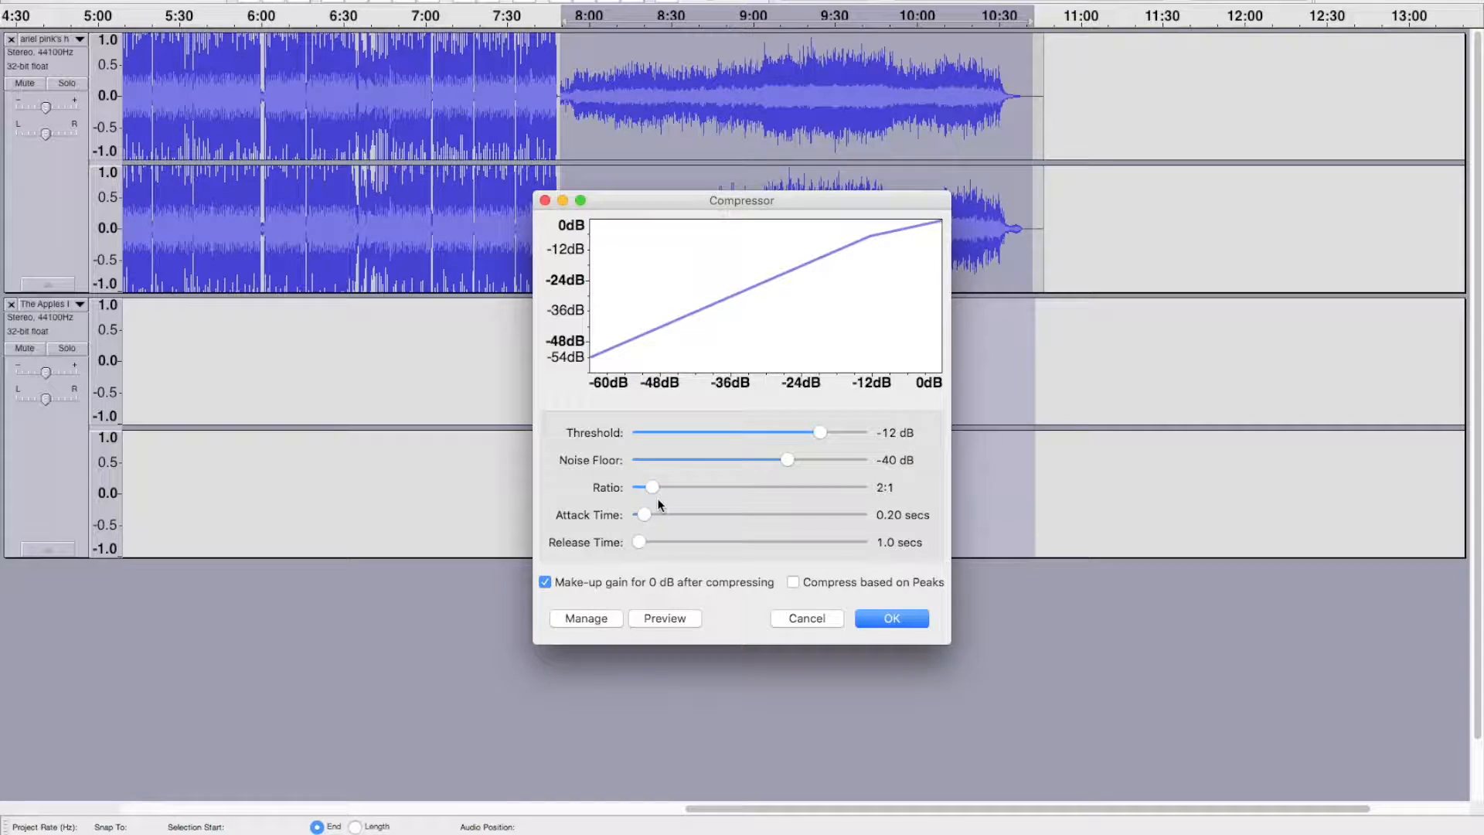
pyautogui.moveTo(652, 485); pyautogui.dragTo(684, 492)
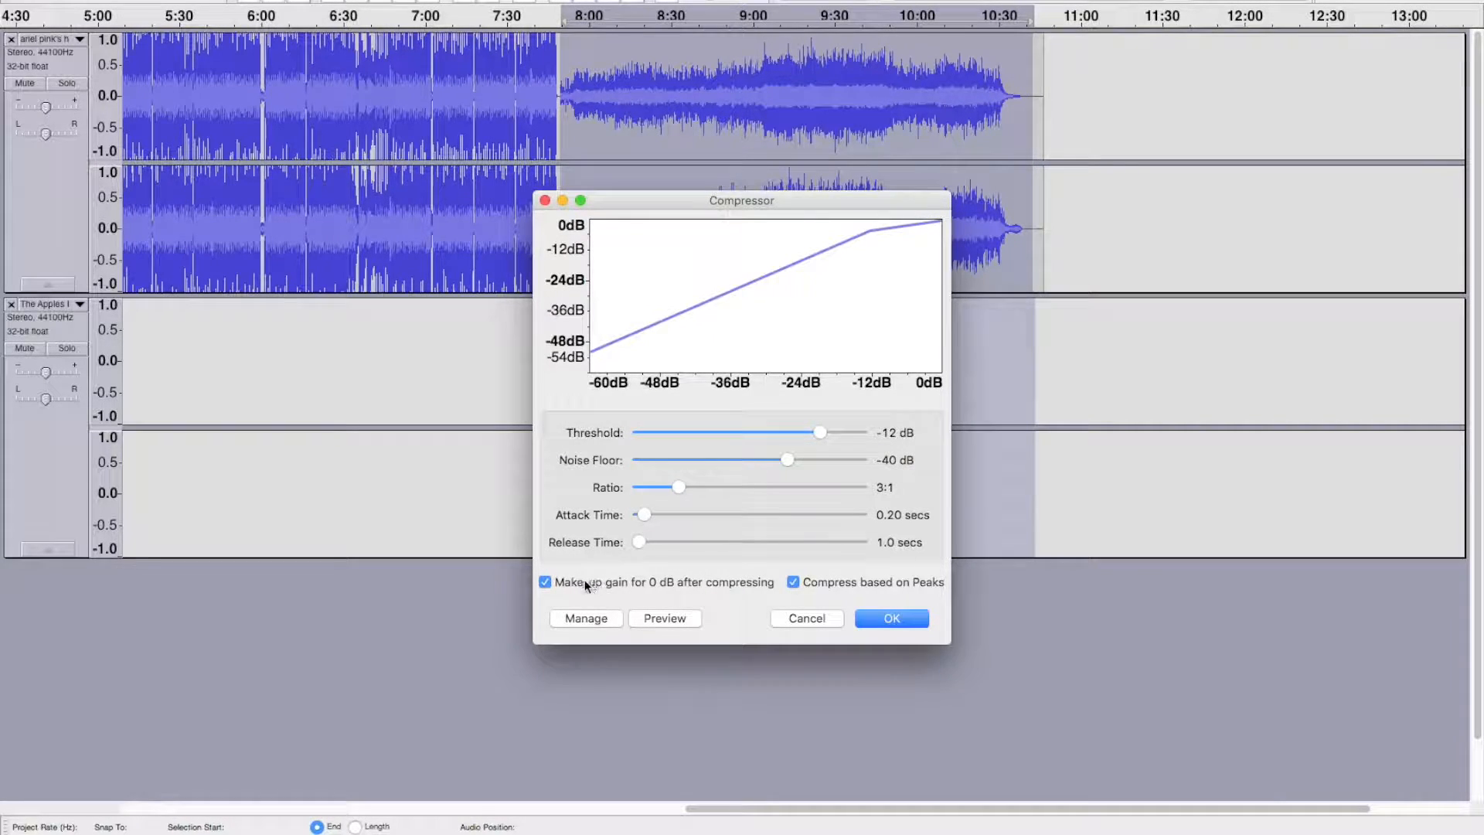
pyautogui.click(546, 583)
pyautogui.click(877, 618)
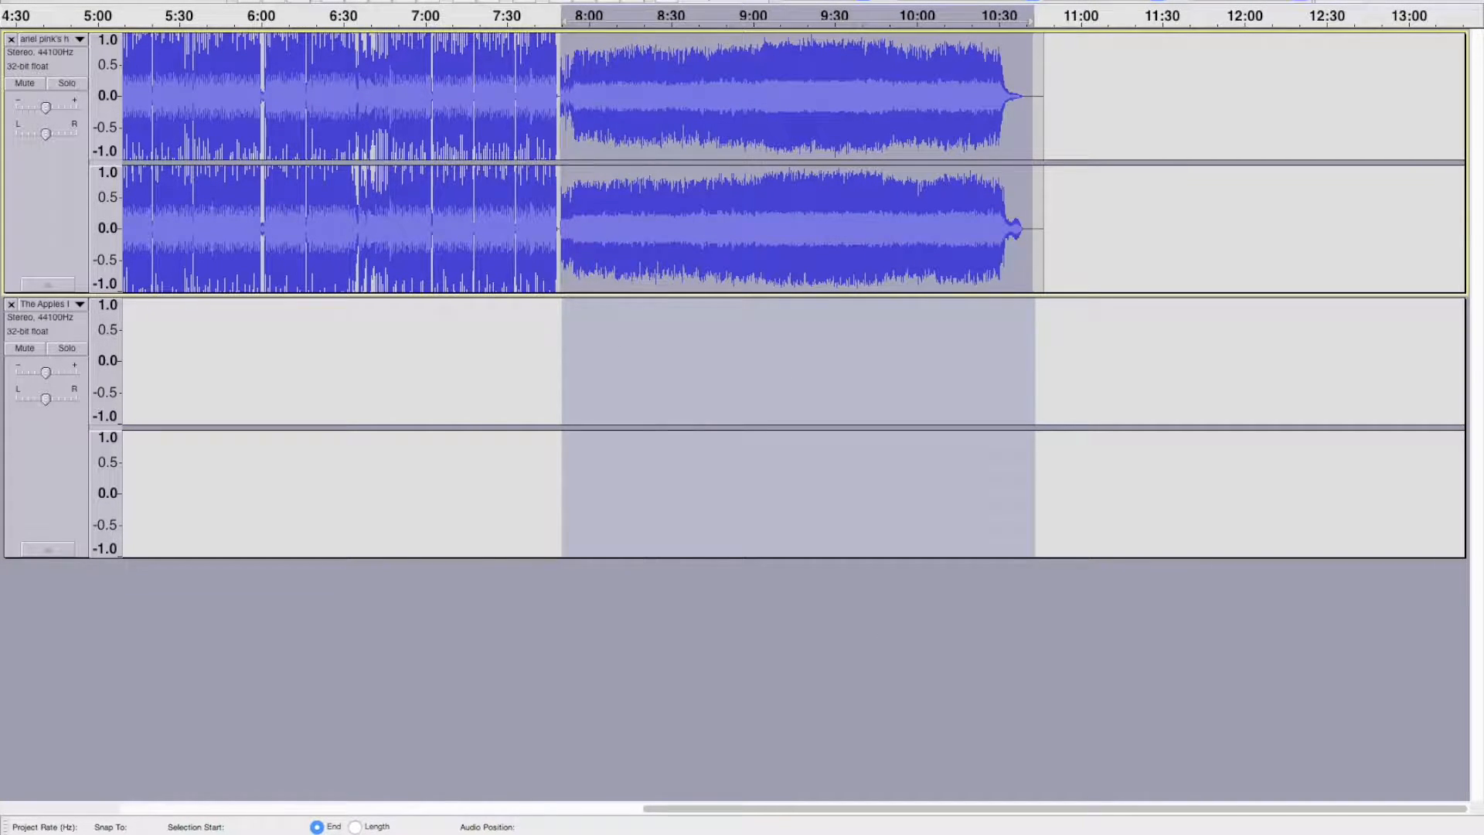
# - Repeat the last Compressor effect on the third song to raise its level further
pyautogui.click(439, 1)
pyautogui.click(461, 16)
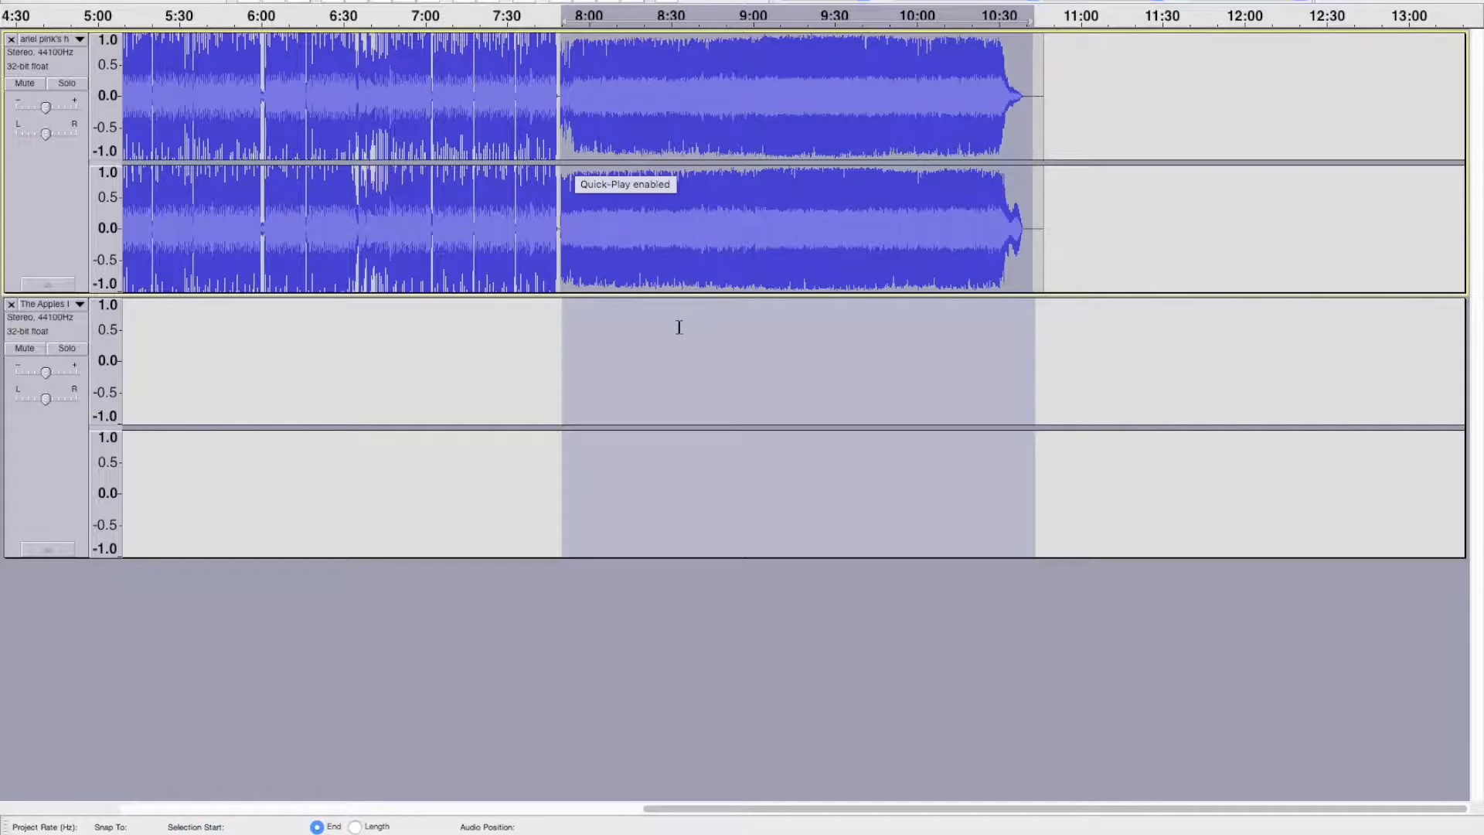
pyautogui.click(710, 667)
pyautogui.moveTo(864, 807); pyautogui.dragTo(361, 766)
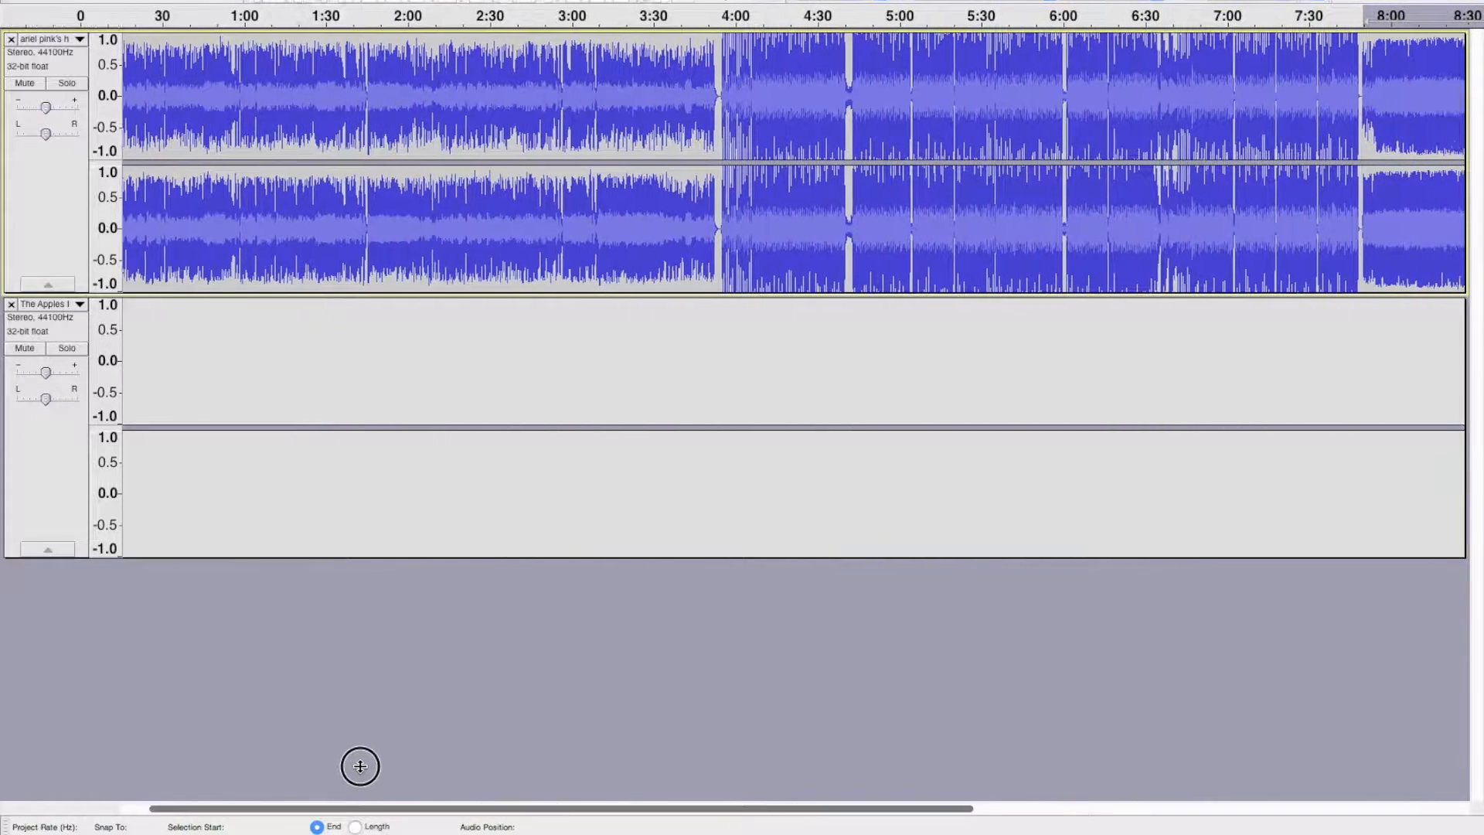
pyautogui.moveTo(571, 805); pyautogui.dragTo(612, 808)
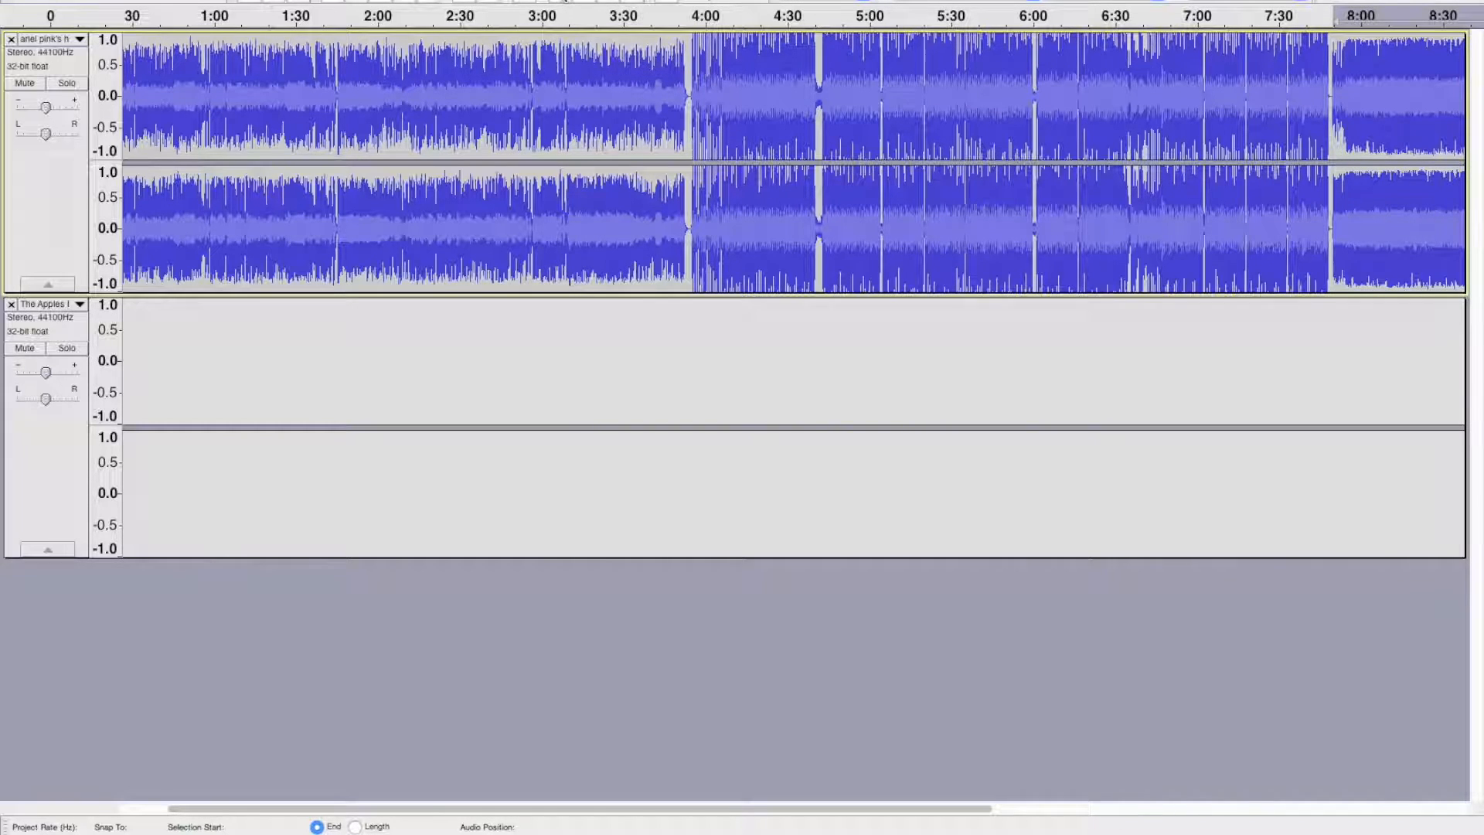
# - Delete the silent gap between the second and third songs at about 7:49 and play across the join
pyautogui.click(565, 1)
pyautogui.click(566, 0)
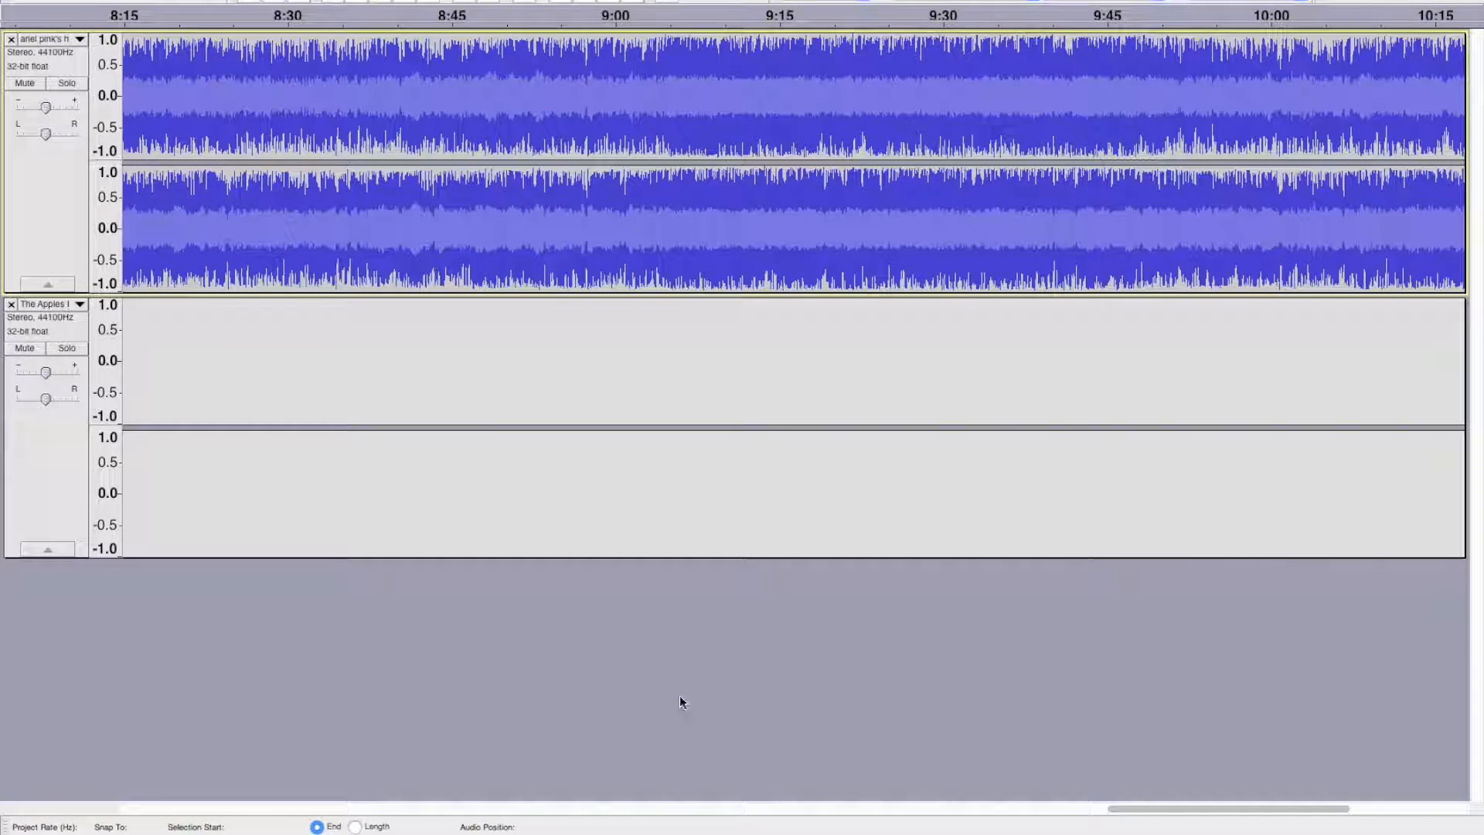
pyautogui.moveTo(1315, 809); pyautogui.dragTo(1134, 789)
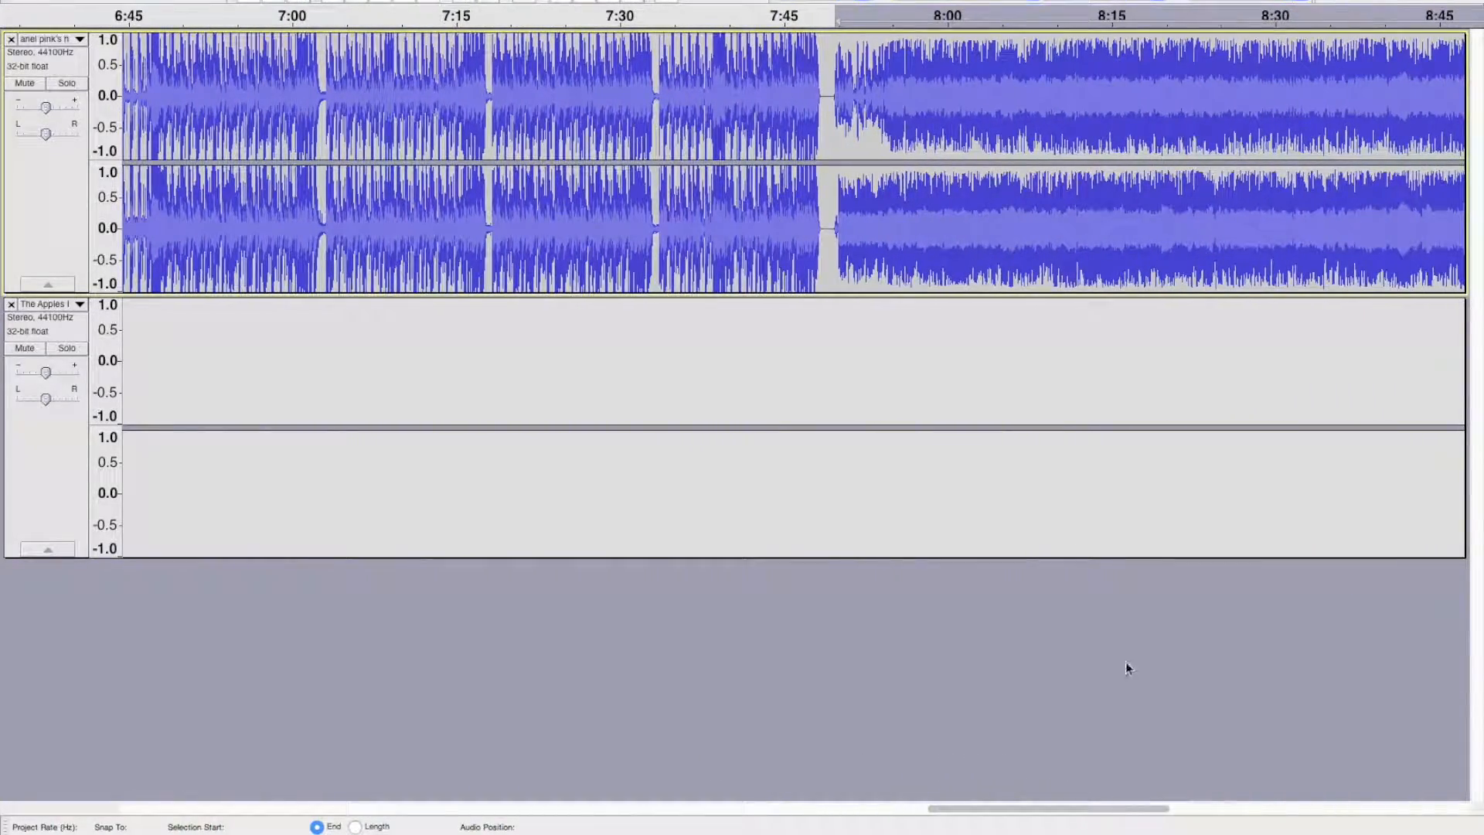
pyautogui.click(832, 99)
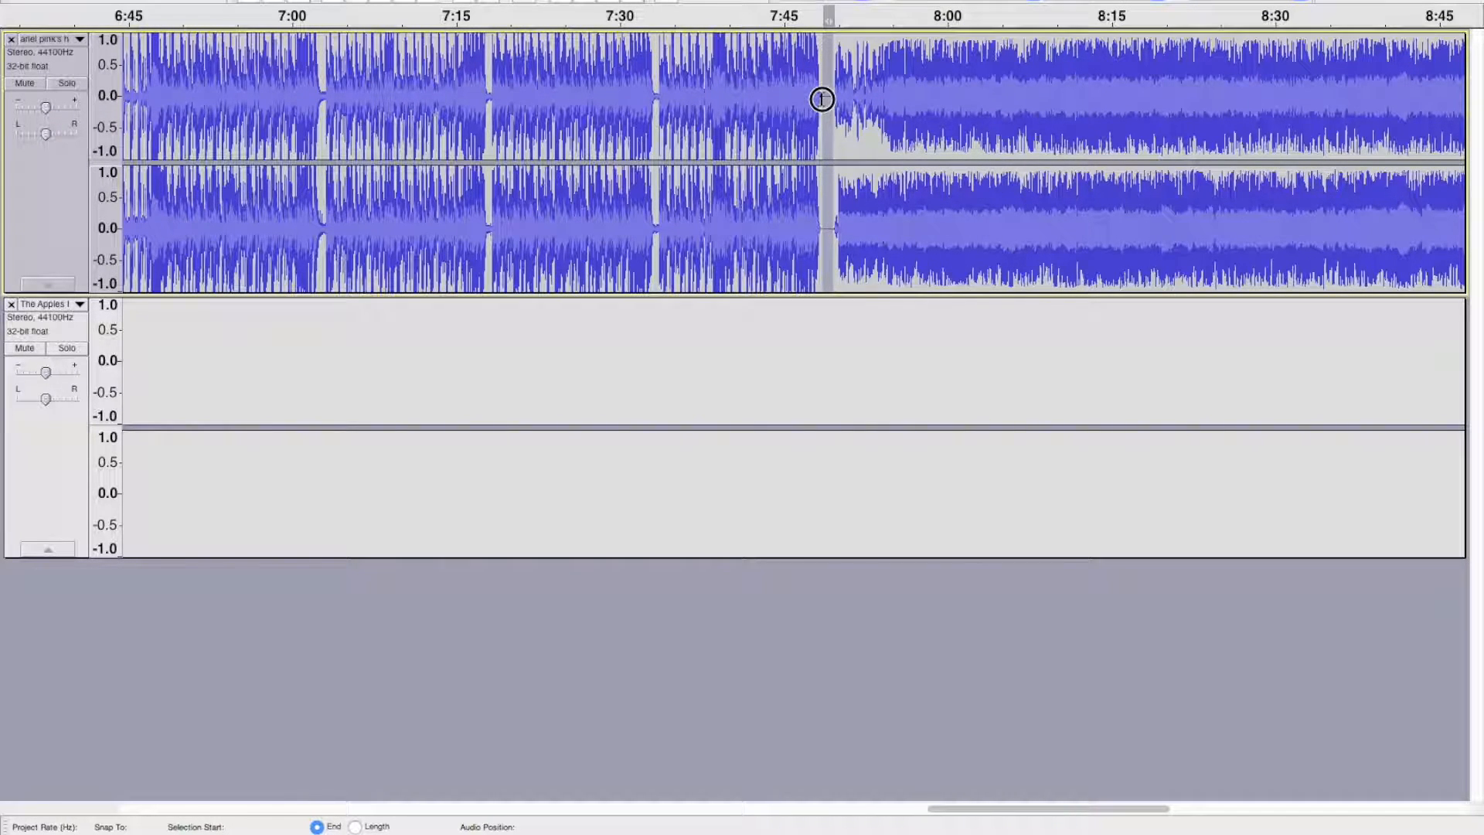
pyautogui.press('Delete')
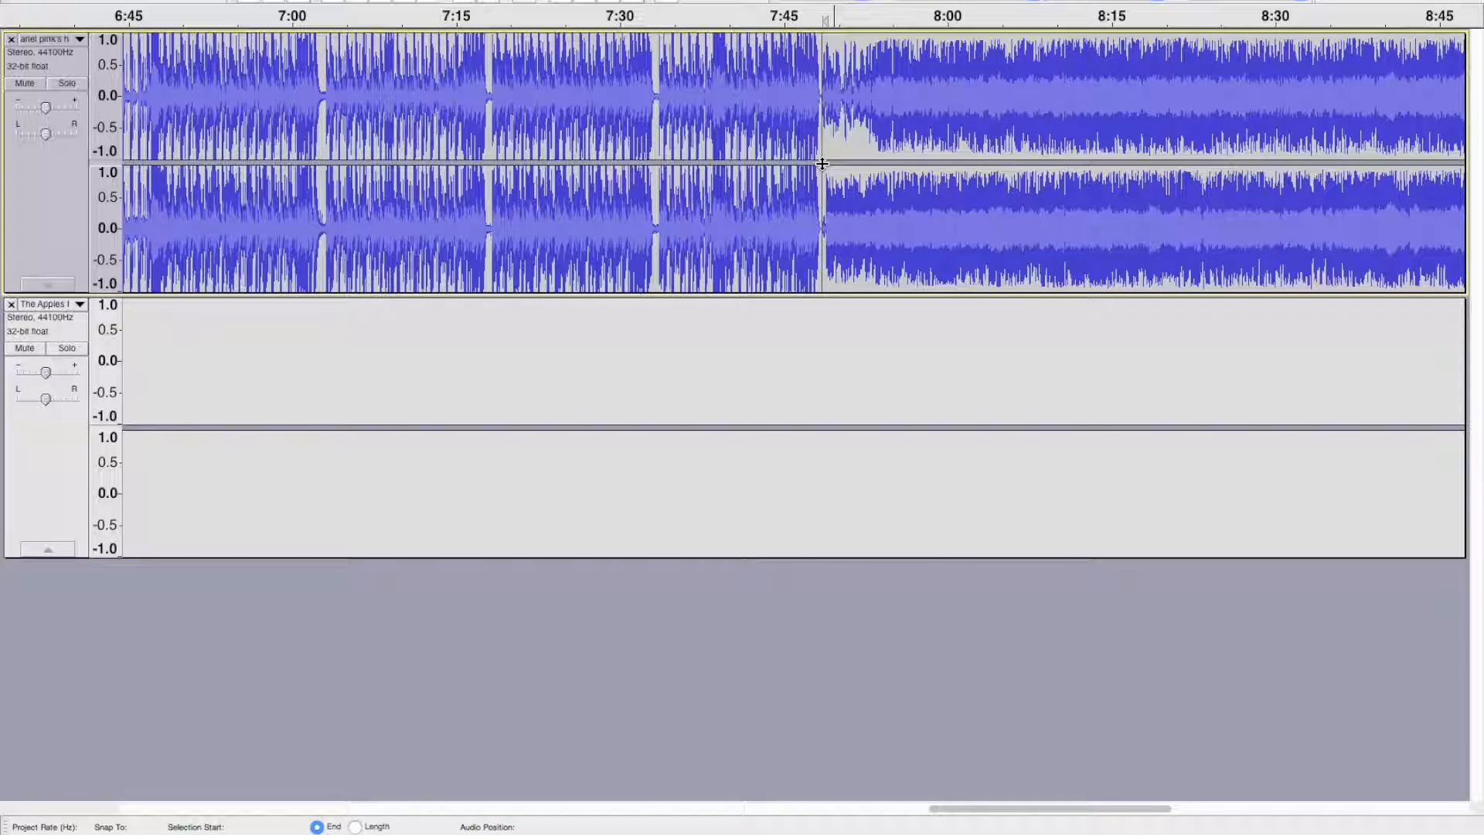
pyautogui.click(804, 11)
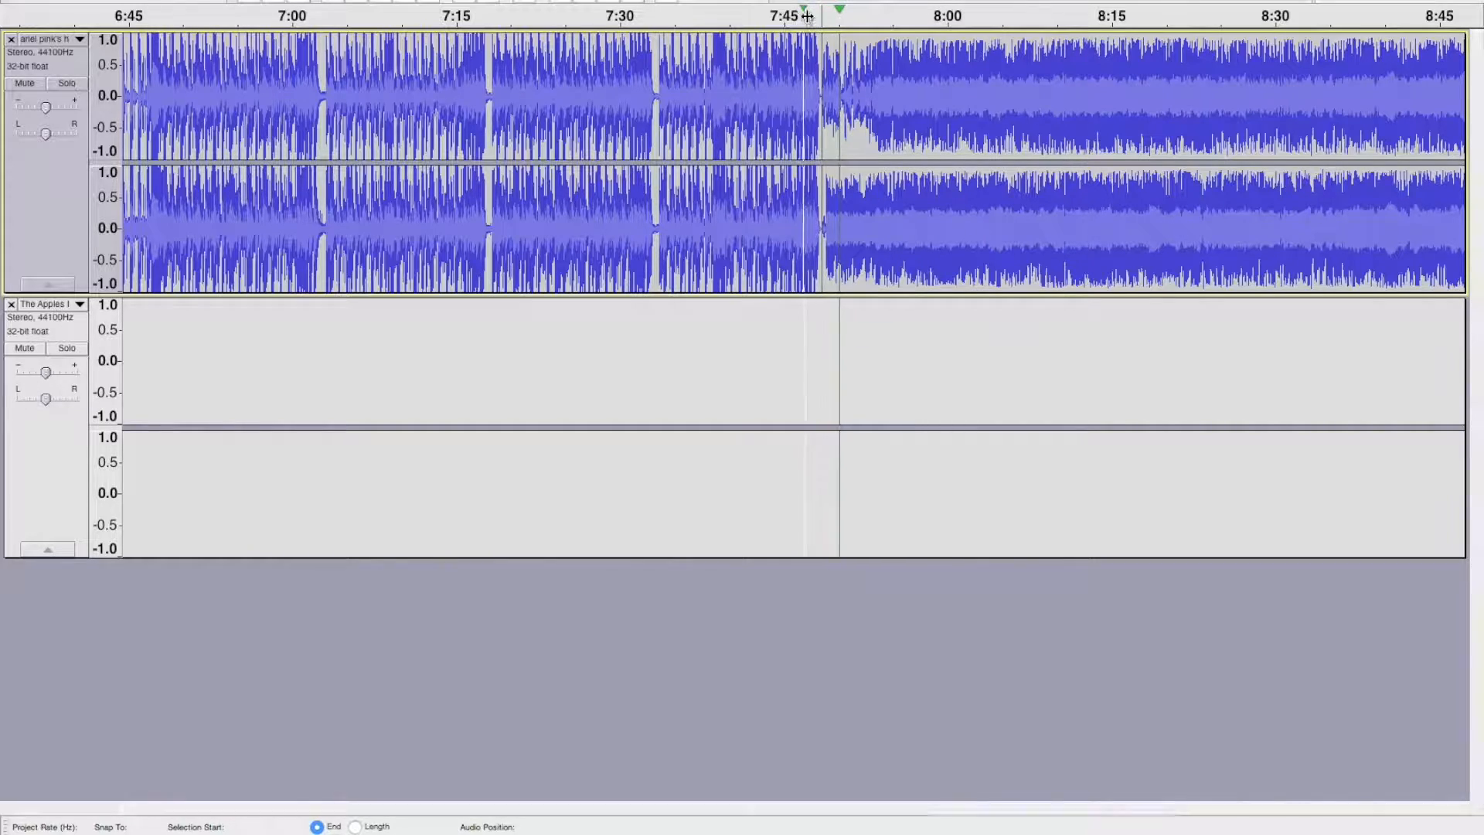
pyautogui.press('space')
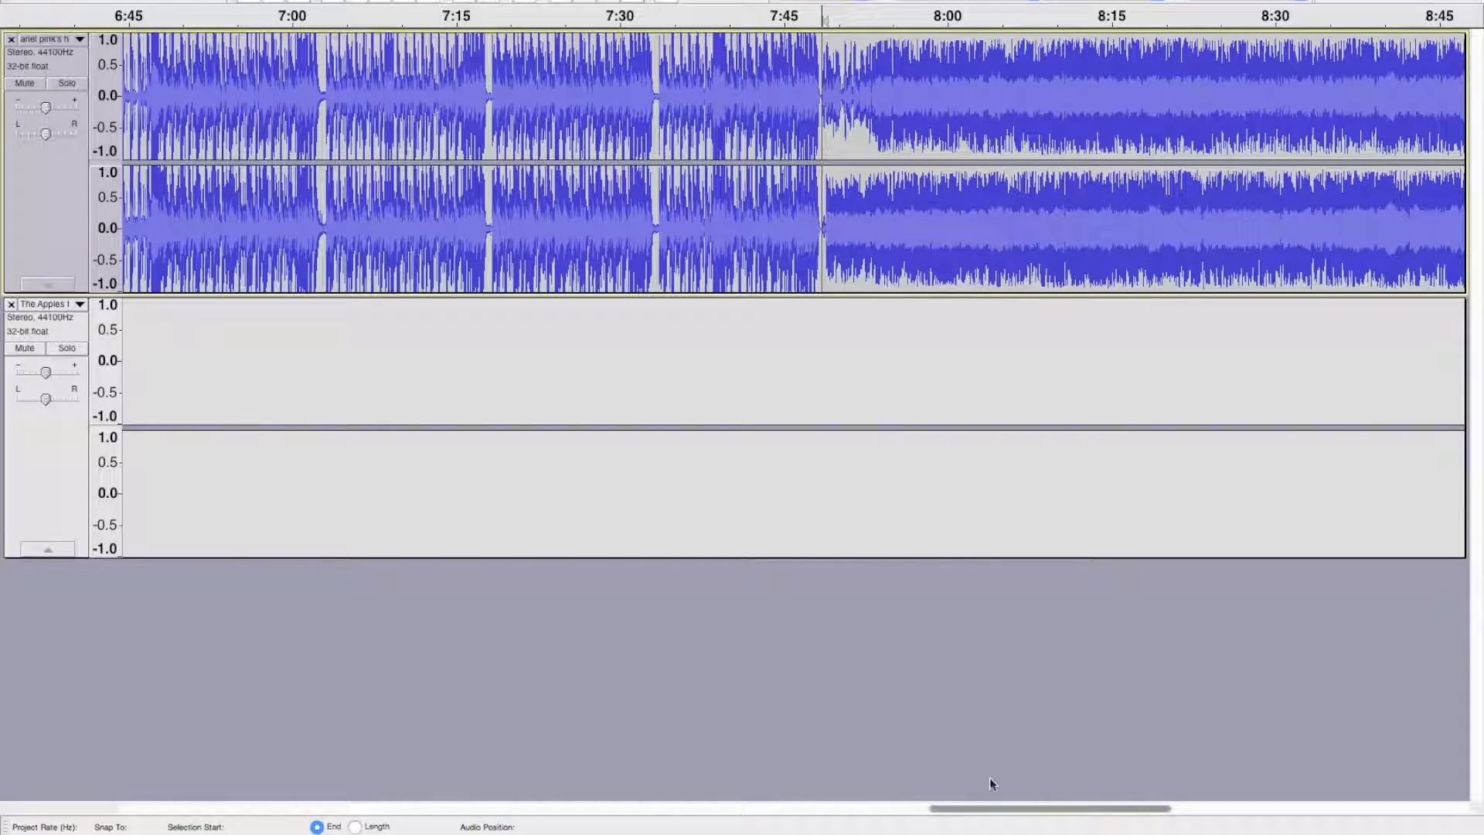
# - Delete the silence between the first and second songs in the first track, at about 3:54
pyautogui.moveTo(1004, 808); pyautogui.dragTo(153, 759)
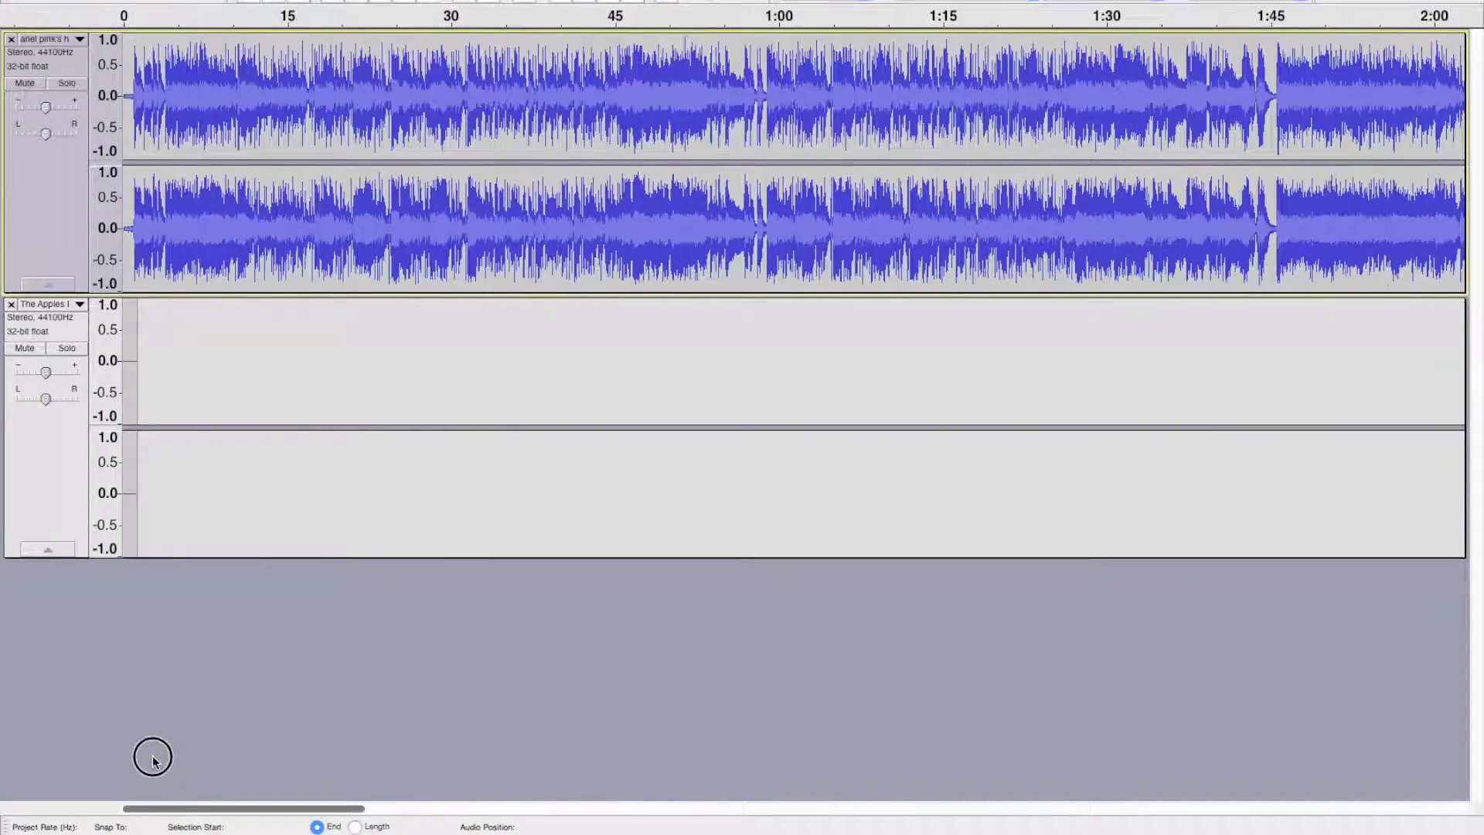
pyautogui.moveTo(248, 804); pyautogui.dragTo(605, 802)
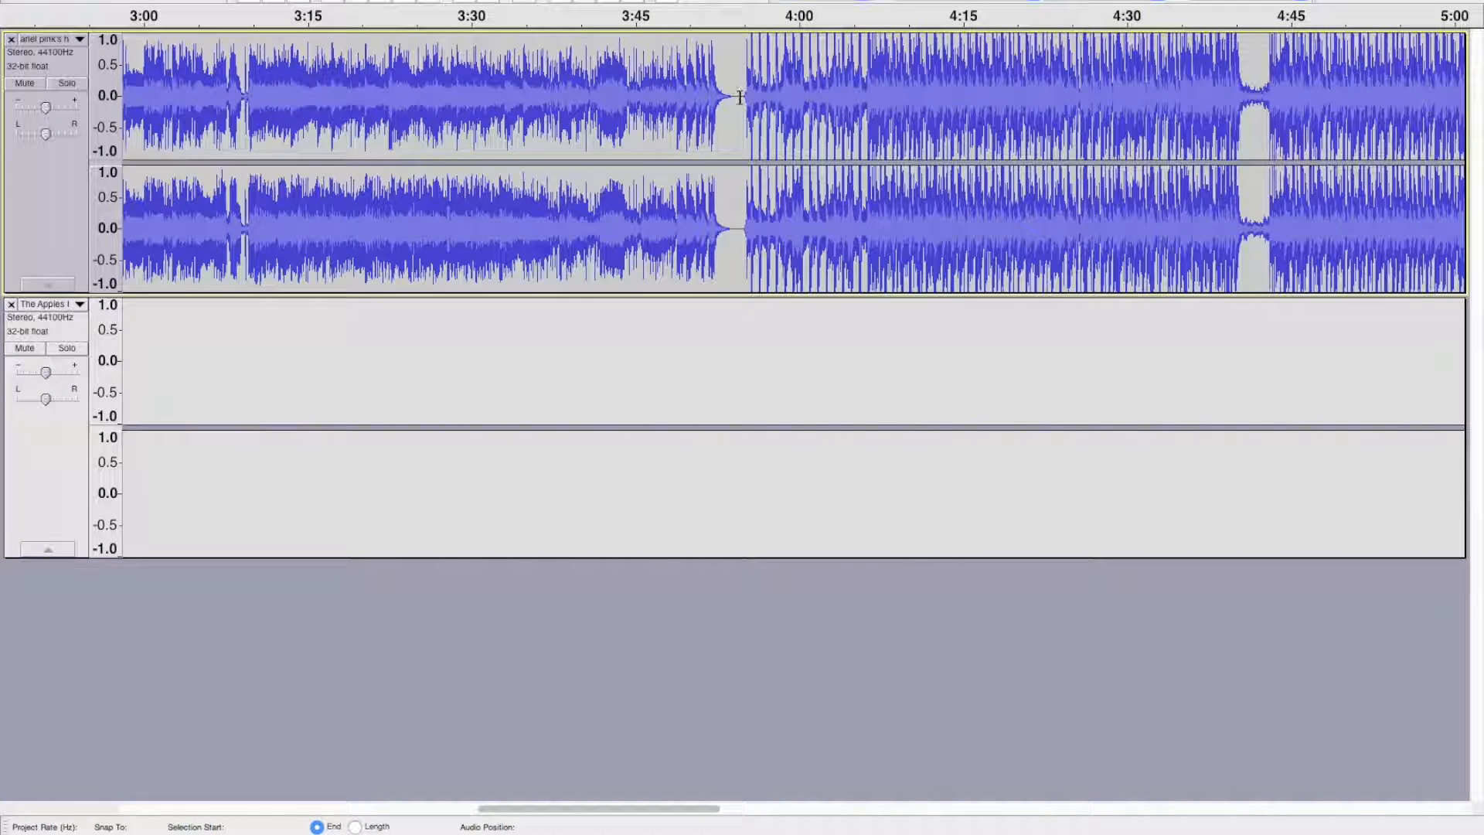
pyautogui.moveTo(742, 97); pyautogui.dragTo(732, 96)
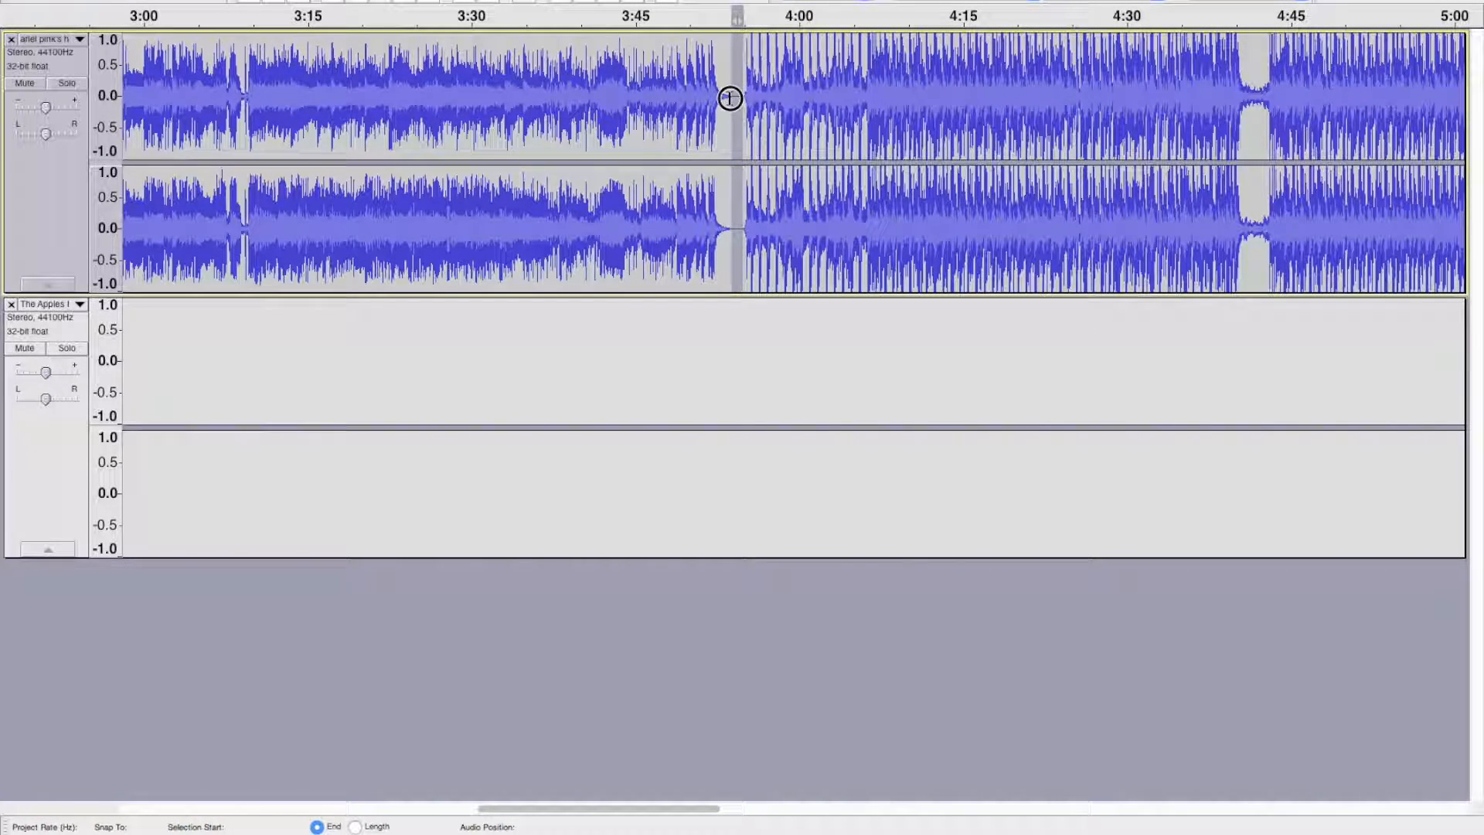
pyautogui.press('Delete')
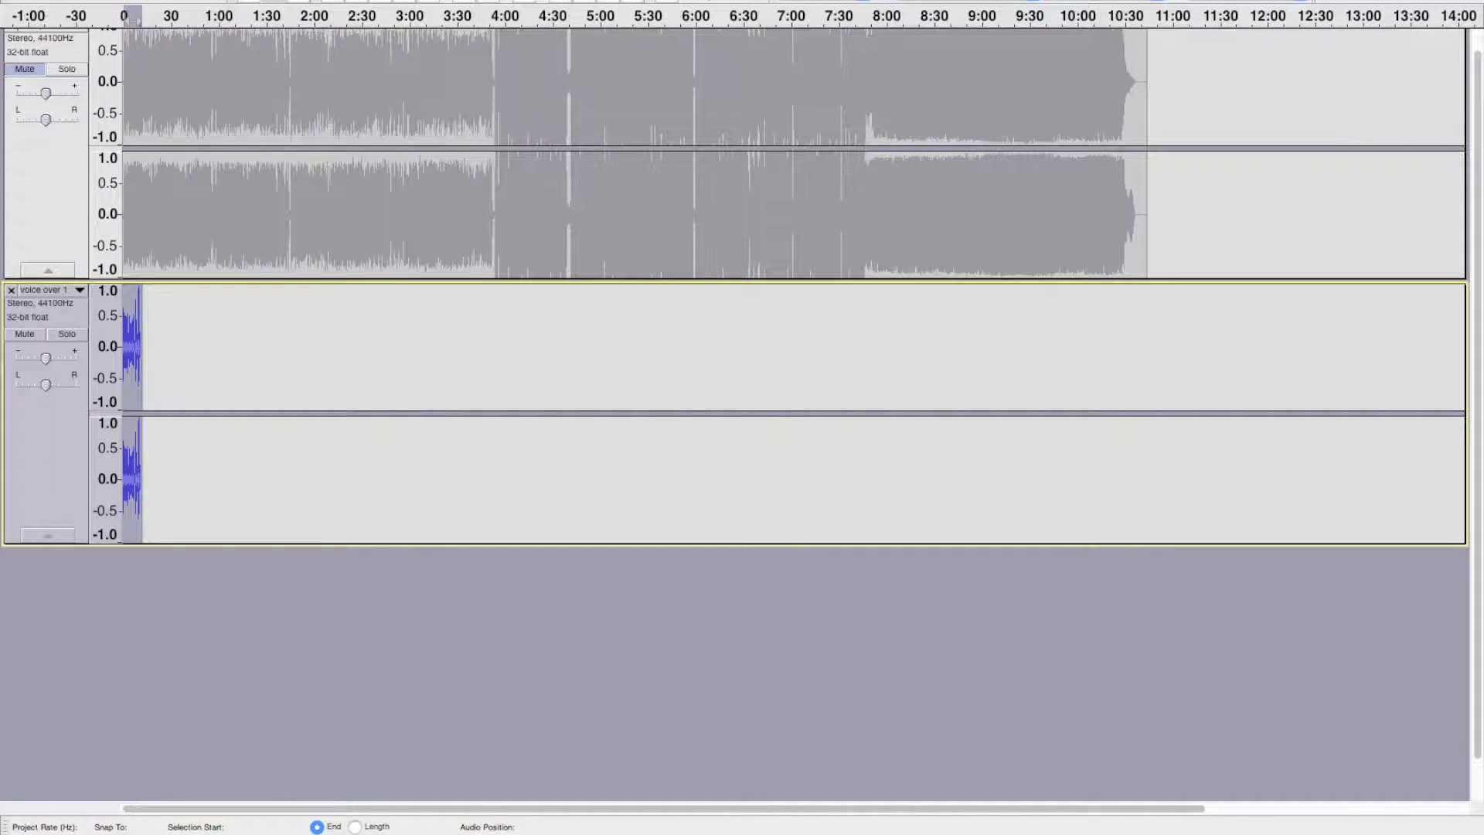
# - Shift the combined songs in the first track so they start at about 0:30, making room for the voice-over
pyautogui.press('space')
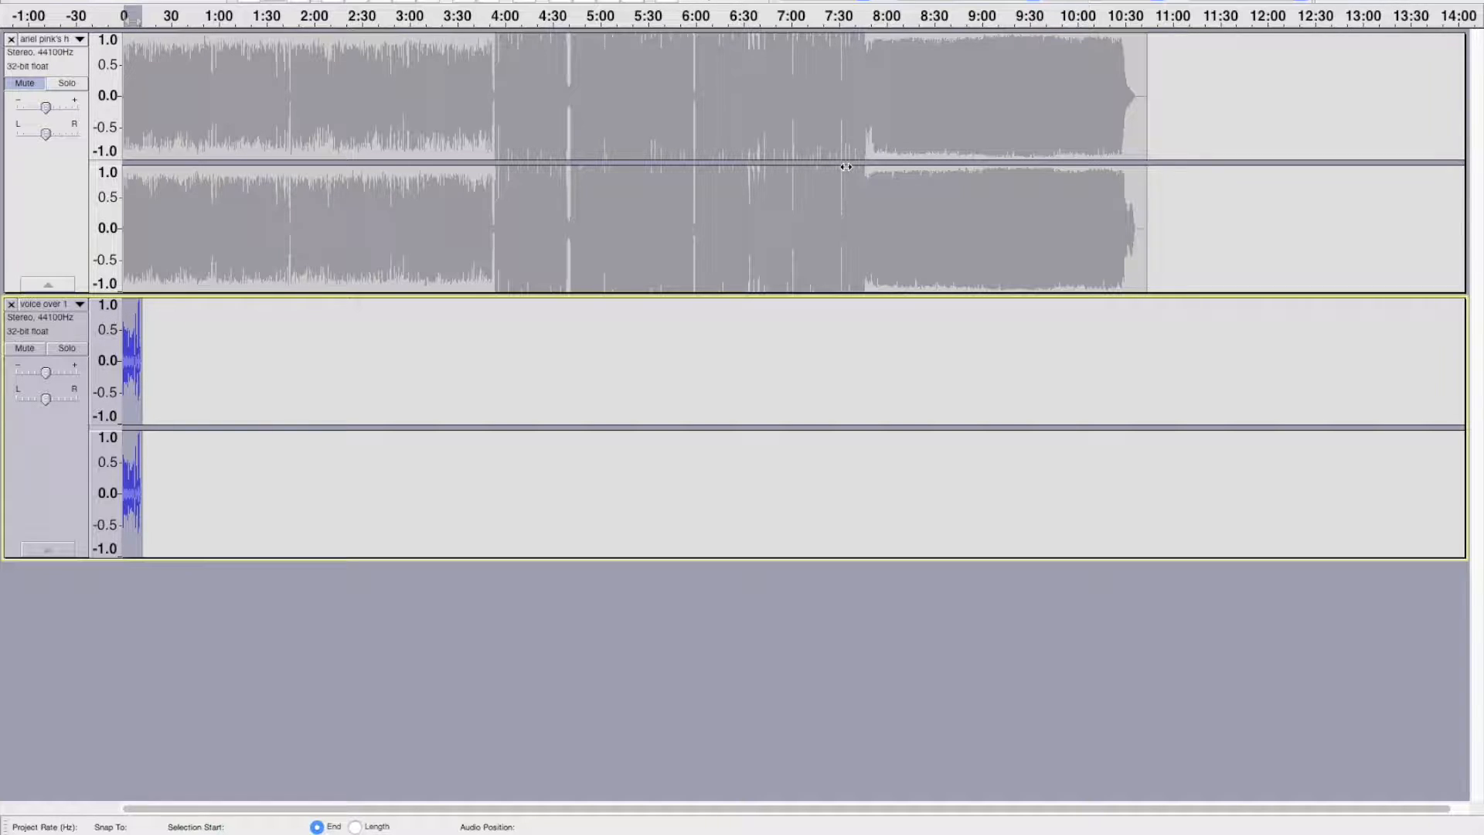
pyautogui.click(17, 86)
pyautogui.moveTo(209, 91); pyautogui.dragTo(252, 100)
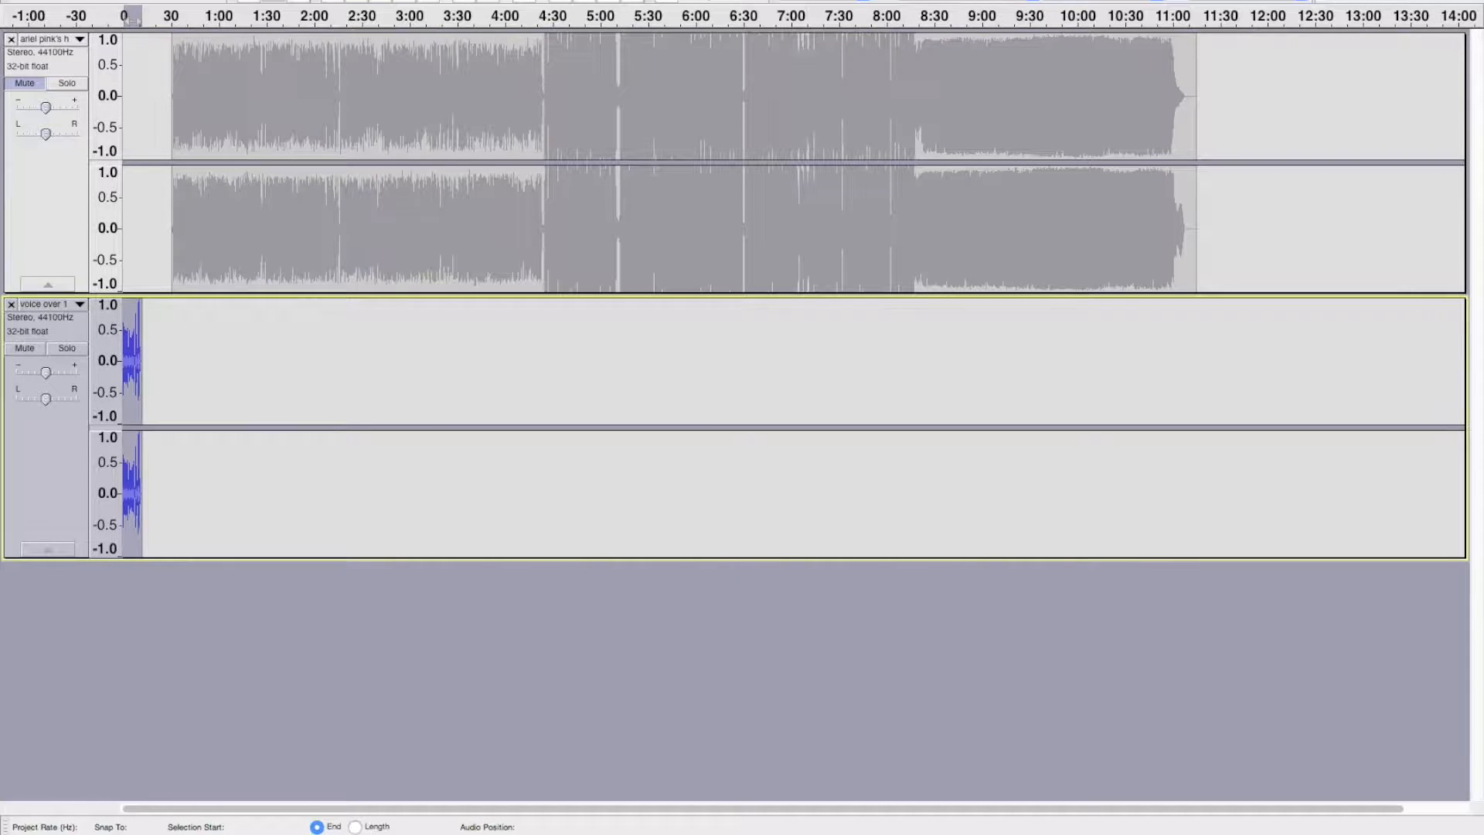
# - Cut the whole voice-over from its track and paste it at the very start of the first track
pyautogui.click(129, 501)
pyautogui.moveTo(129, 501); pyautogui.dragTo(113, 501)
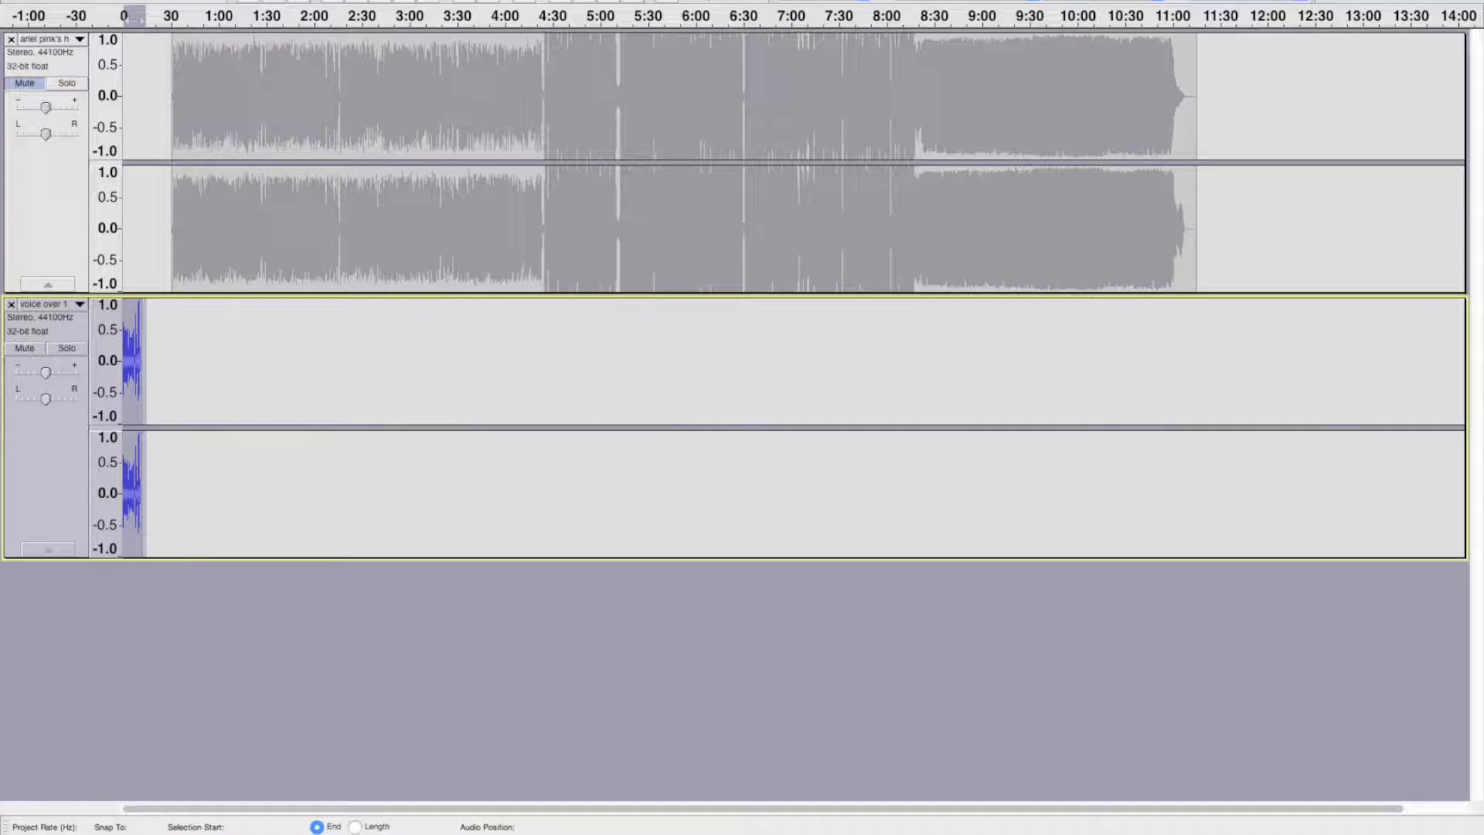
pyautogui.click(165, 0)
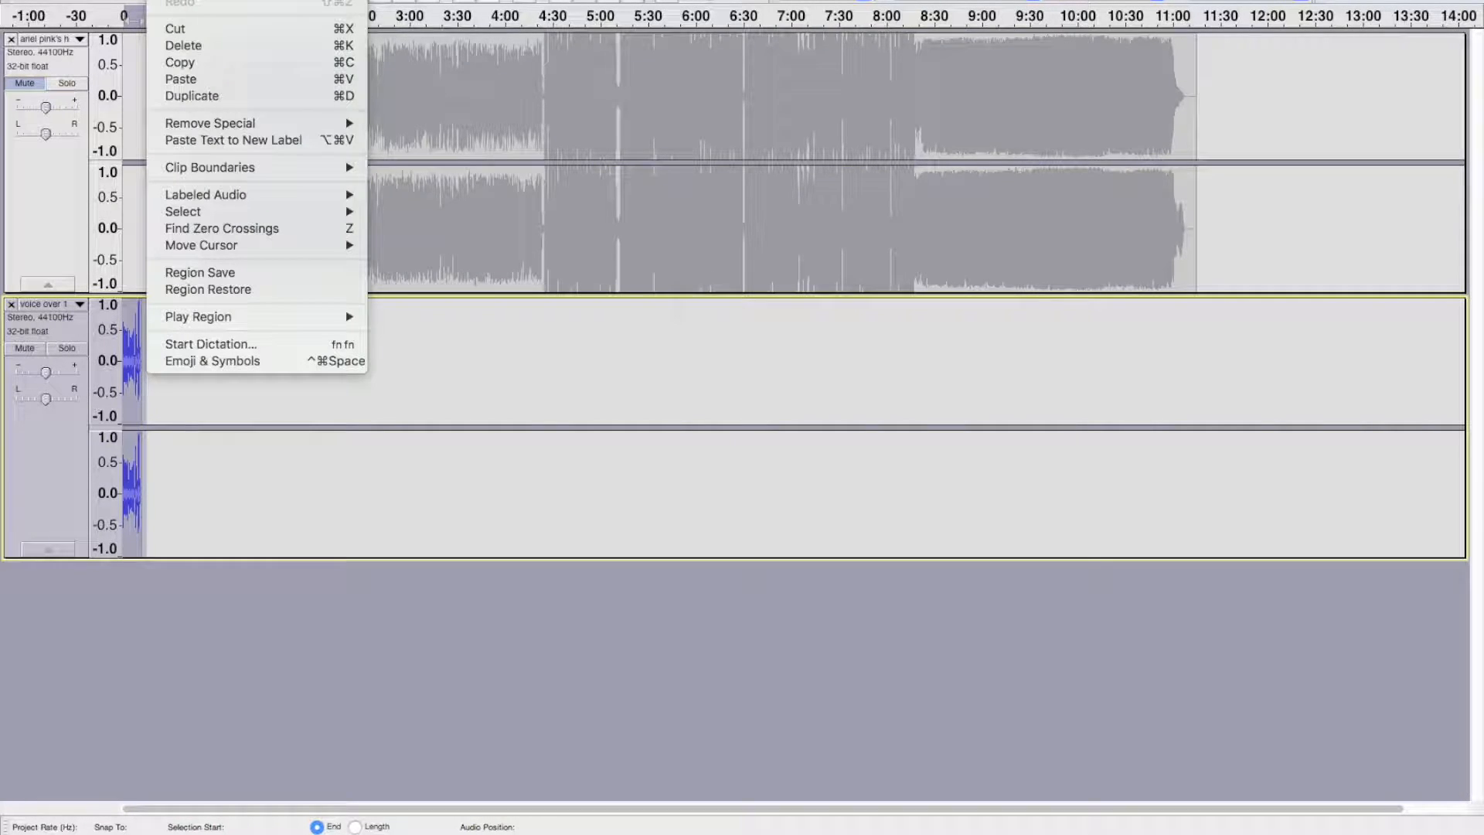
pyautogui.click(176, 29)
pyautogui.click(125, 47)
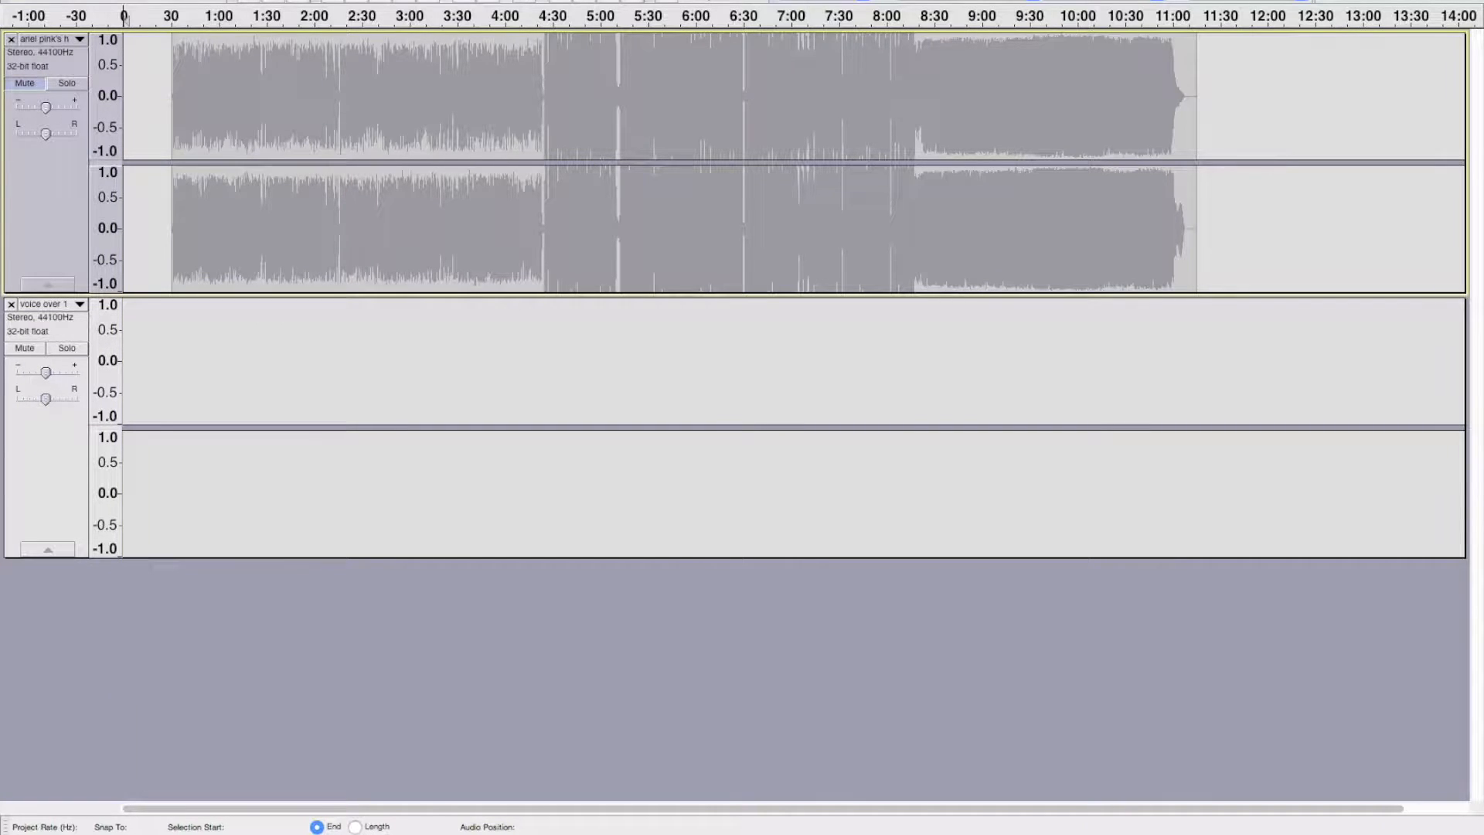
pyautogui.click(165, 0)
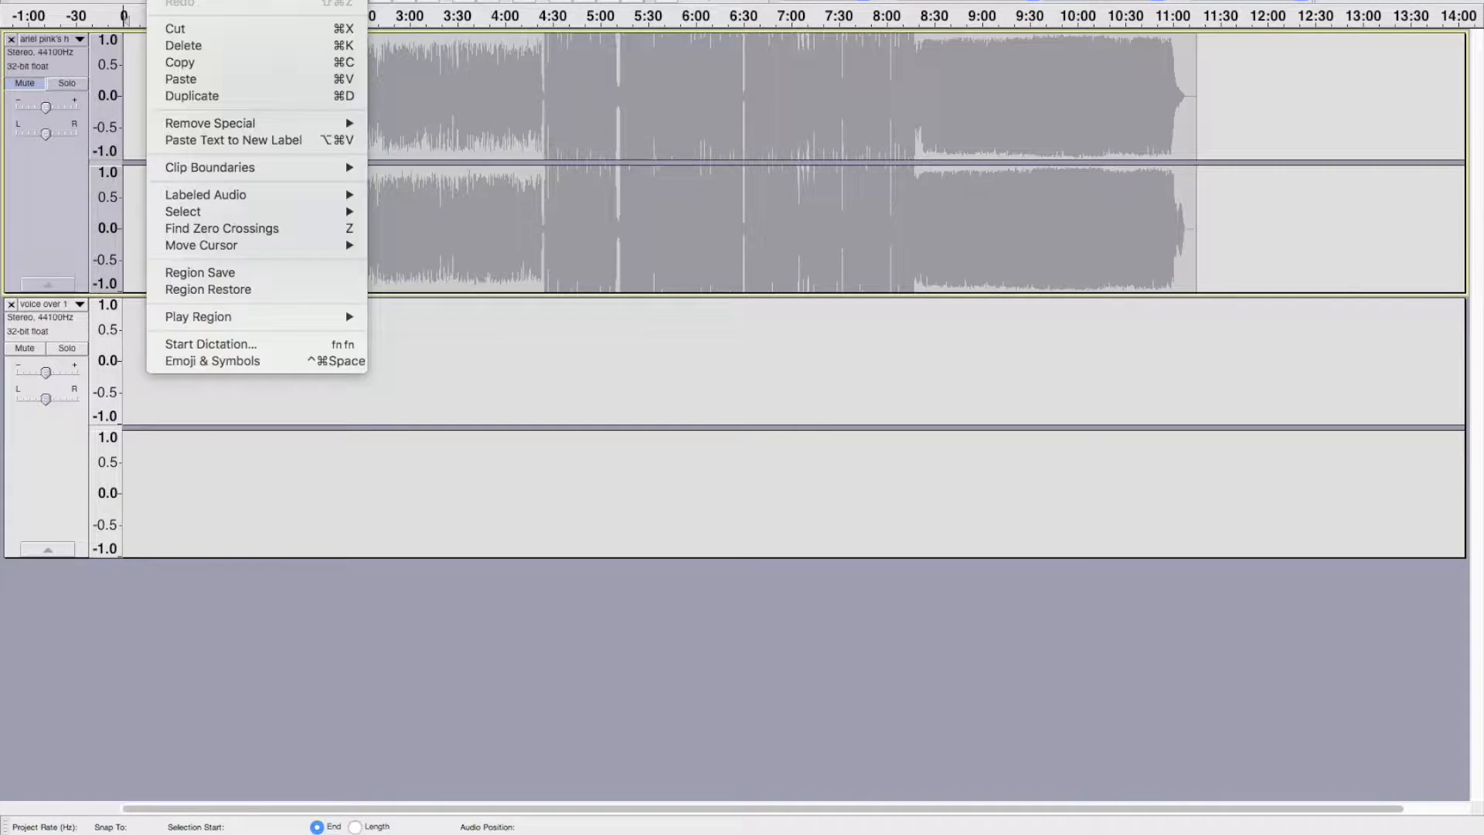
pyautogui.click(186, 79)
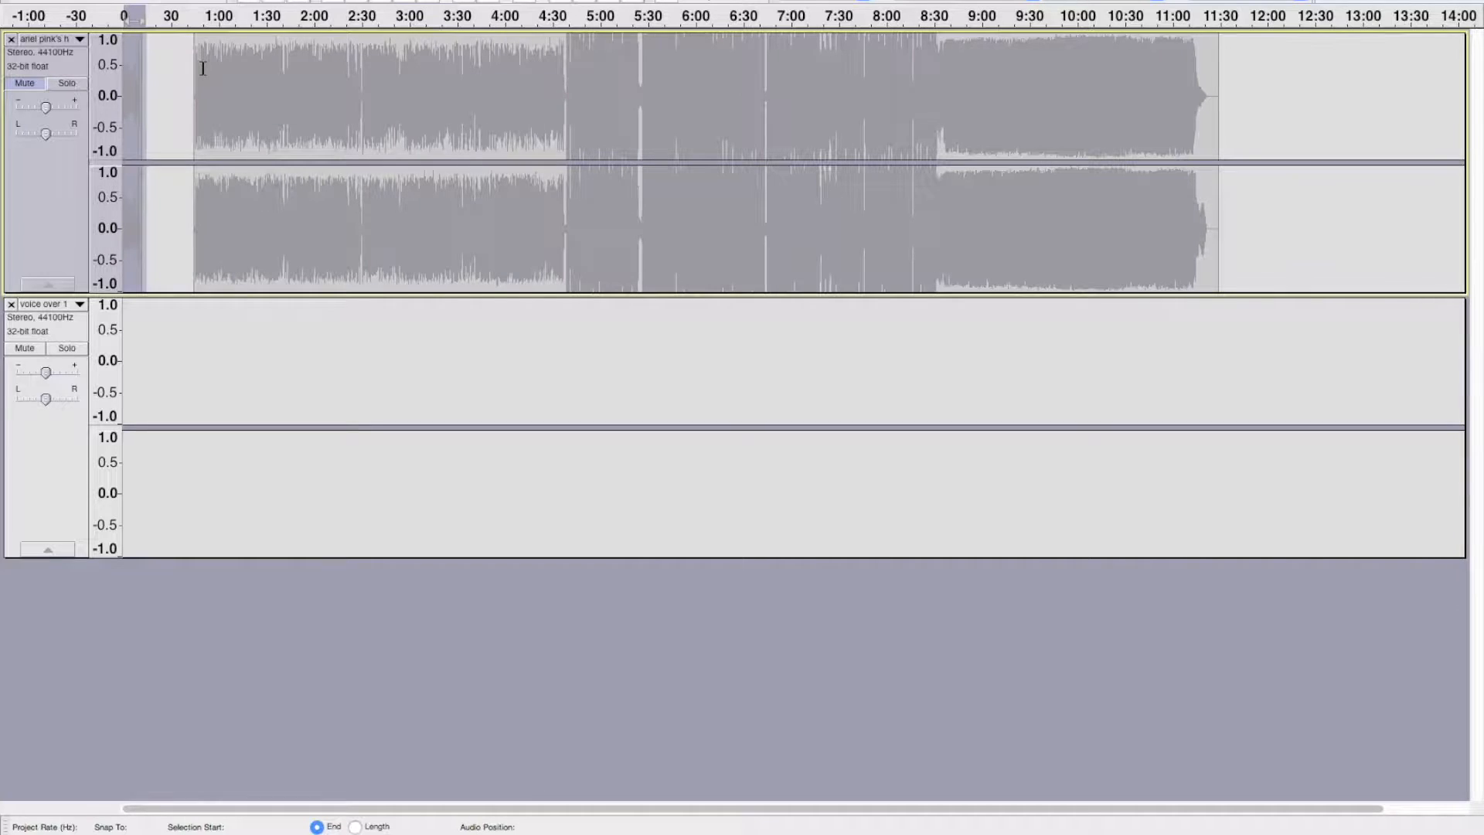
pyautogui.click(179, 89)
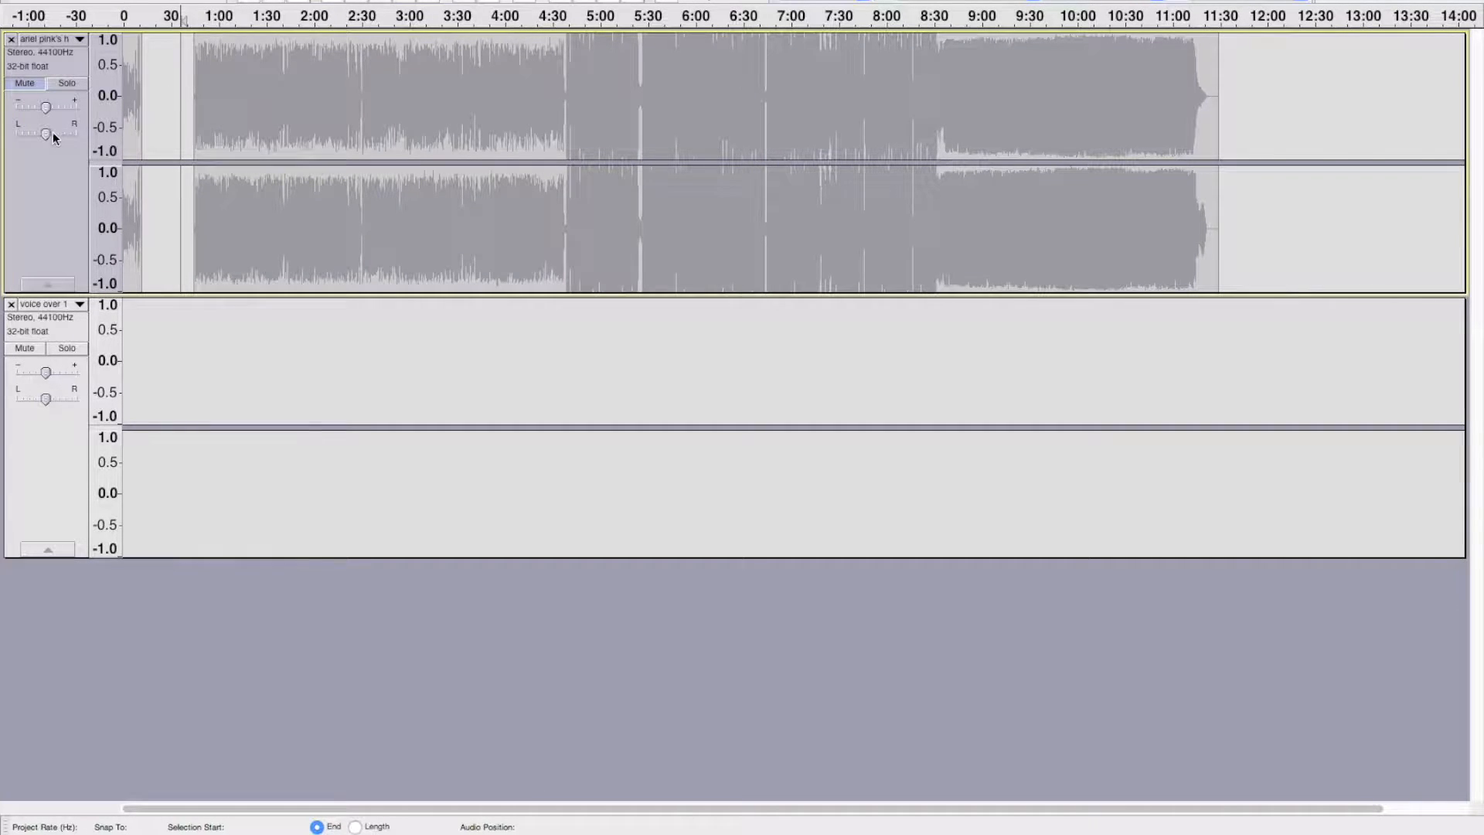
# - Unmute the first track and shift the songs back so they start at about 0:21
pyautogui.click(31, 82)
pyautogui.click(25, 82)
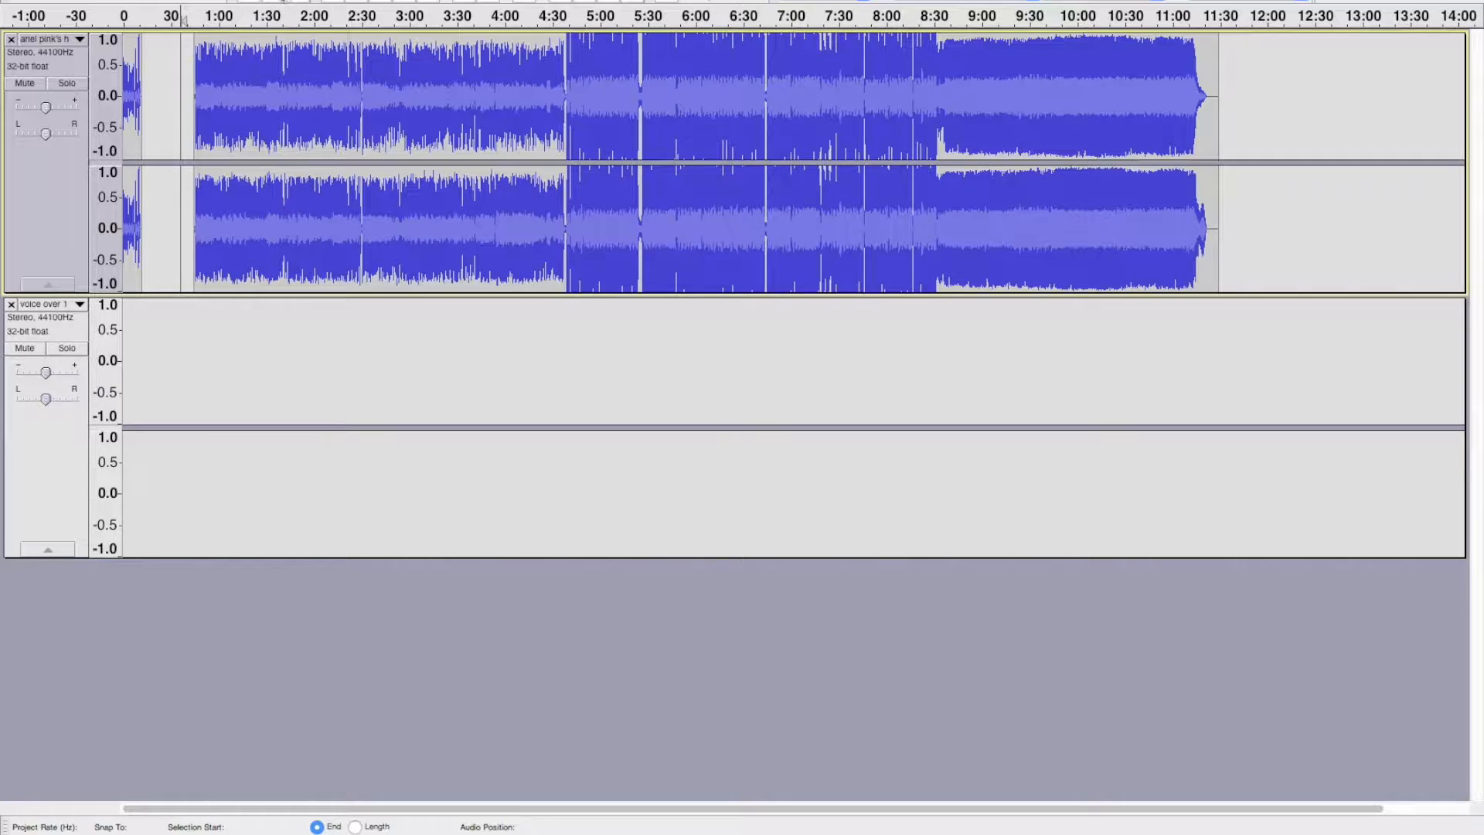
pyautogui.moveTo(291, 85); pyautogui.dragTo(252, 92)
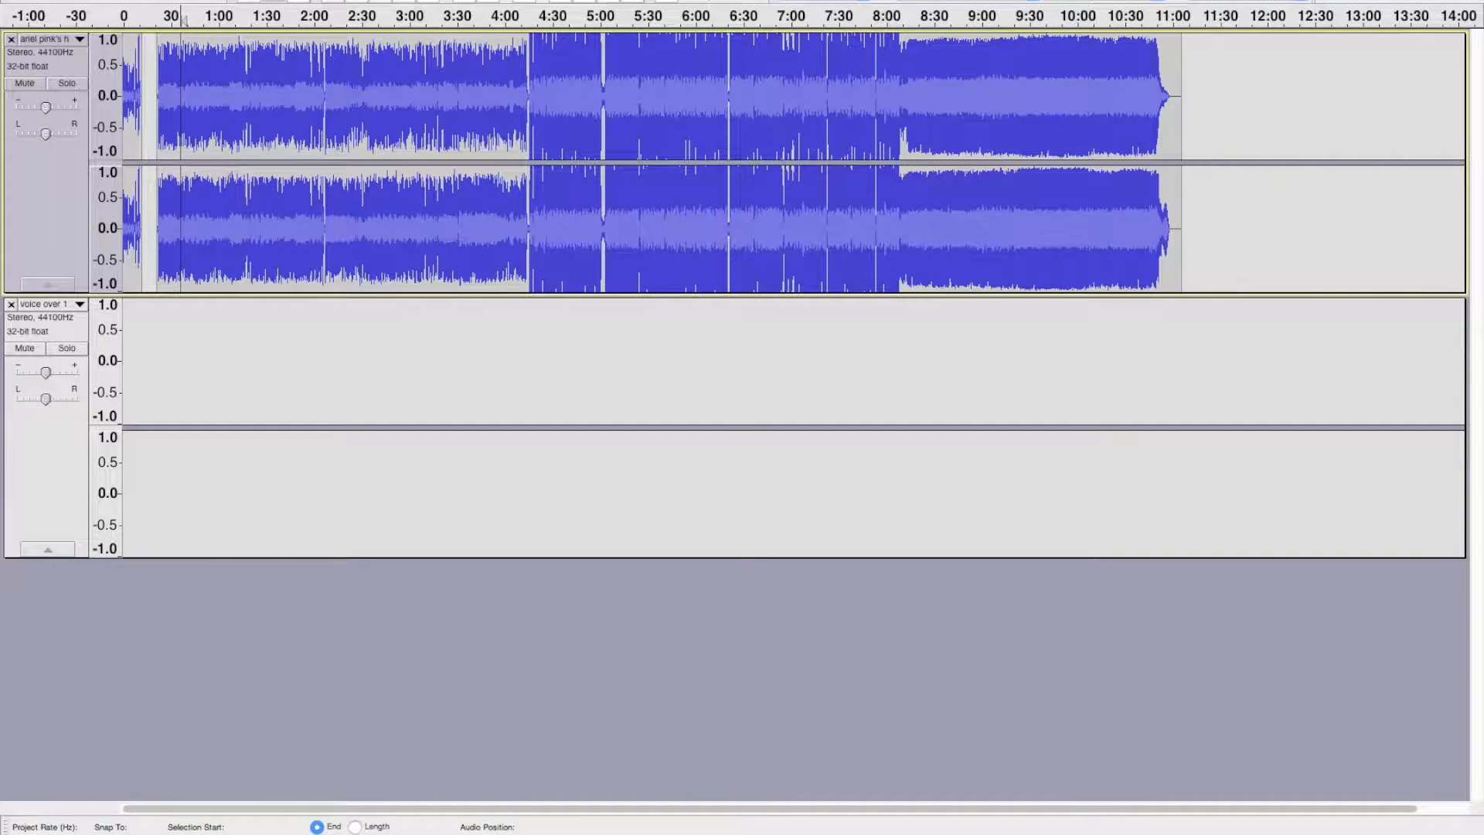
# - Repeat the last Compressor effect on the voice-over at the start of the first track
pyautogui.click(134, 90)
pyautogui.moveTo(135, 90); pyautogui.dragTo(121, 90)
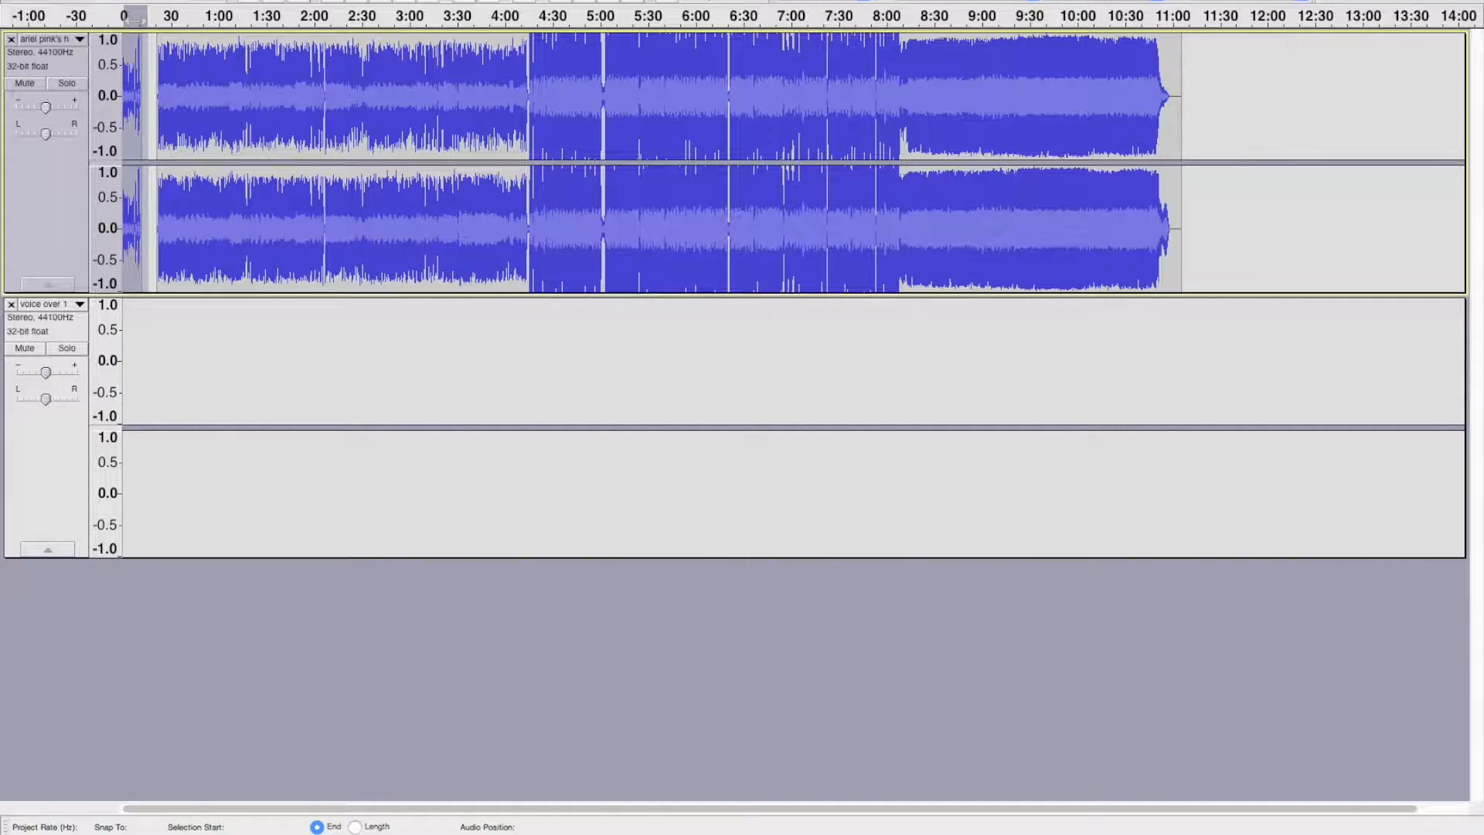
pyautogui.click(495, 2)
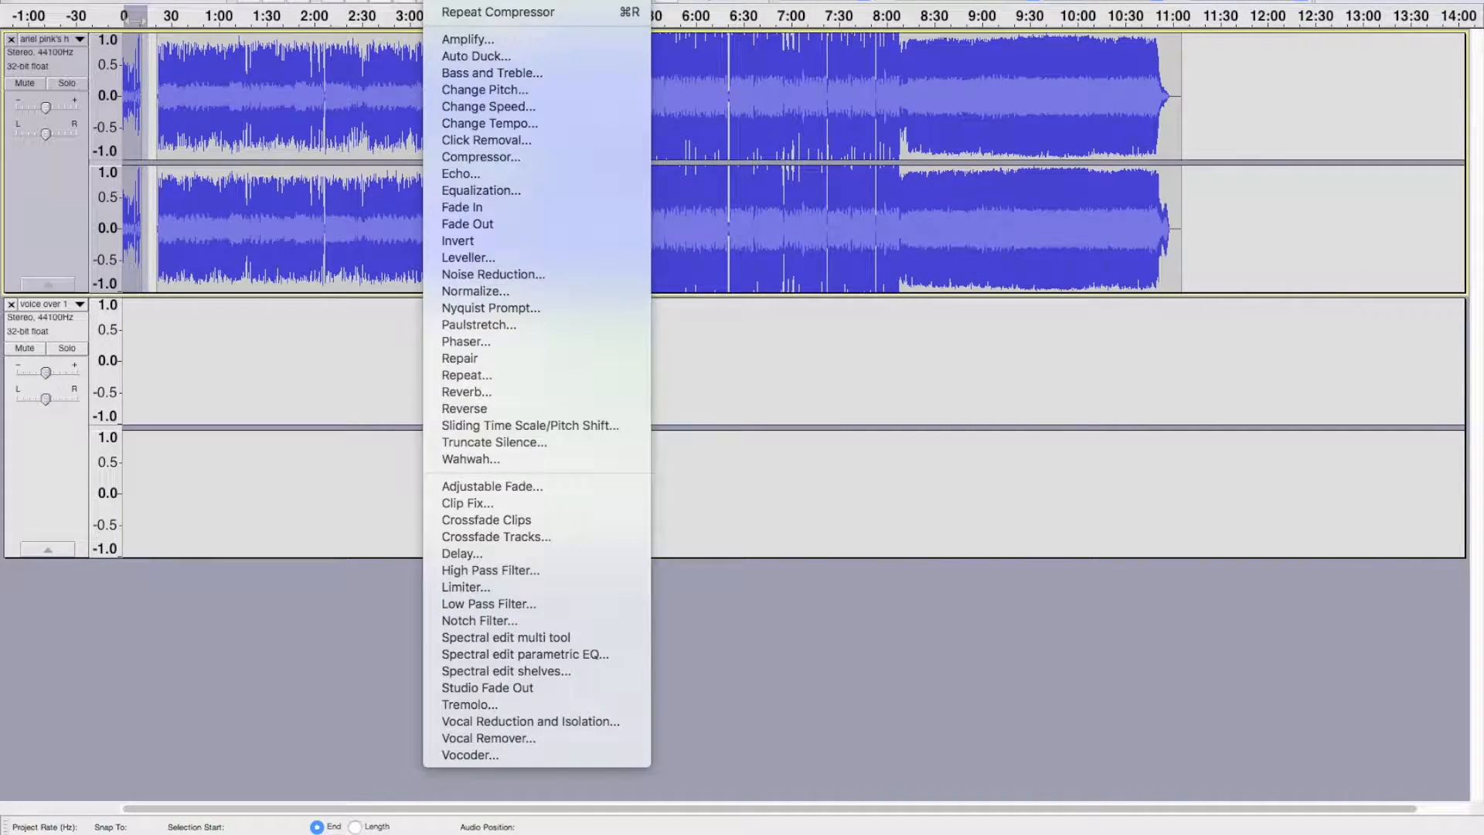
pyautogui.click(495, 12)
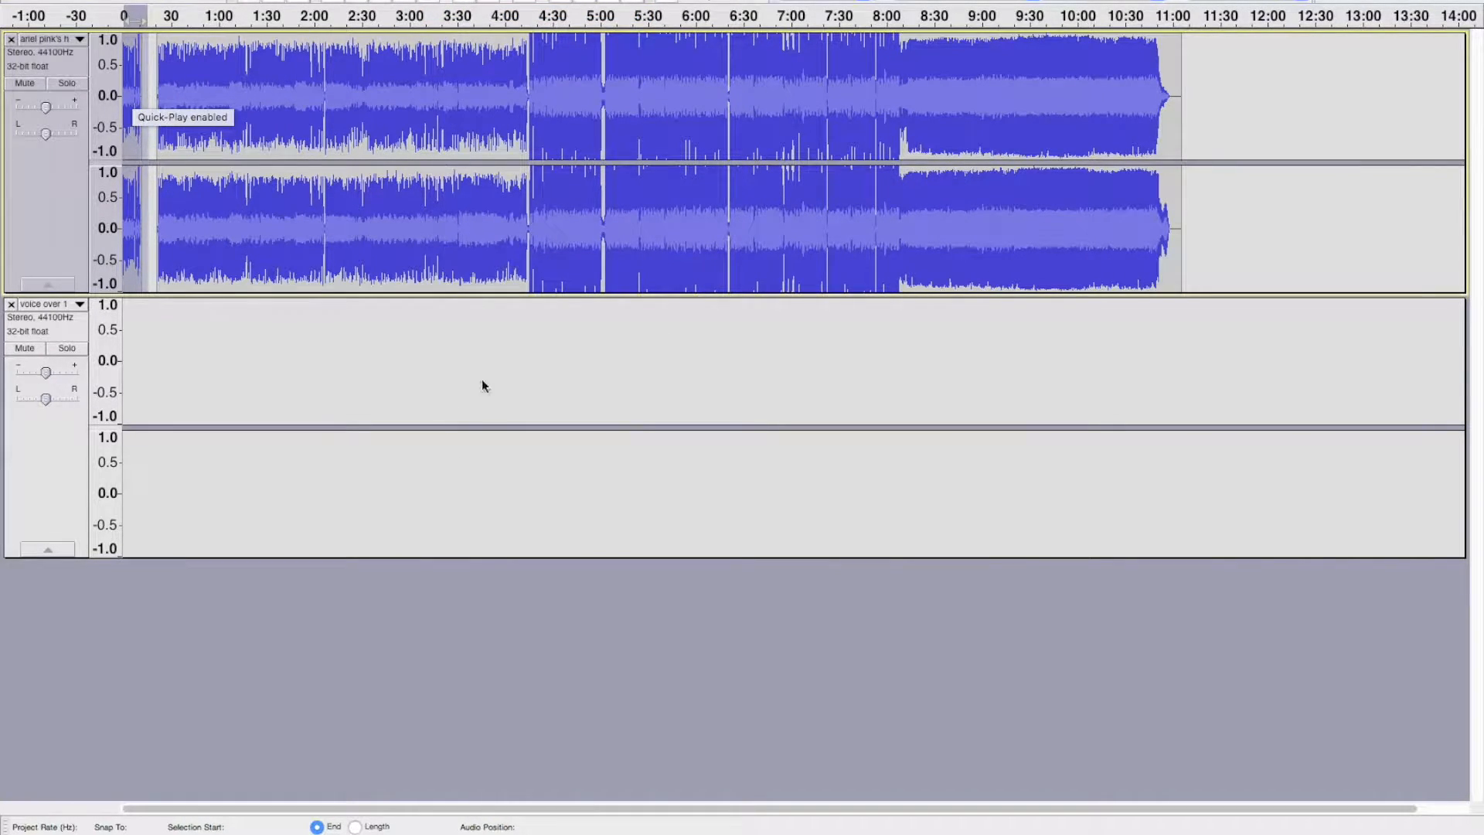
# - Shift the songs right up to the end of the voice-over, at about 0:12, and play the transition
pyautogui.moveTo(286, 90); pyautogui.dragTo(267, 87)
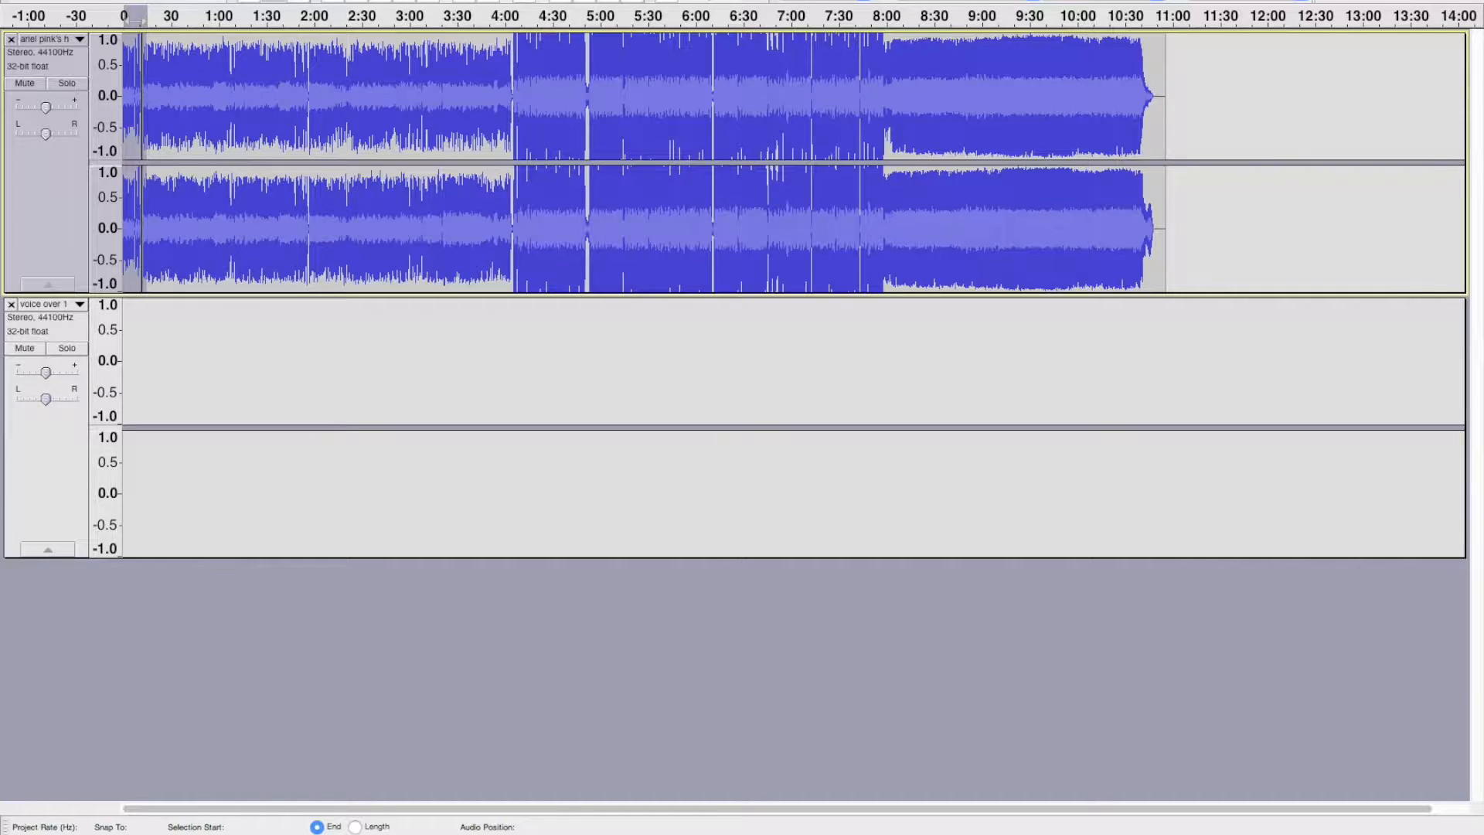
pyautogui.press('space')
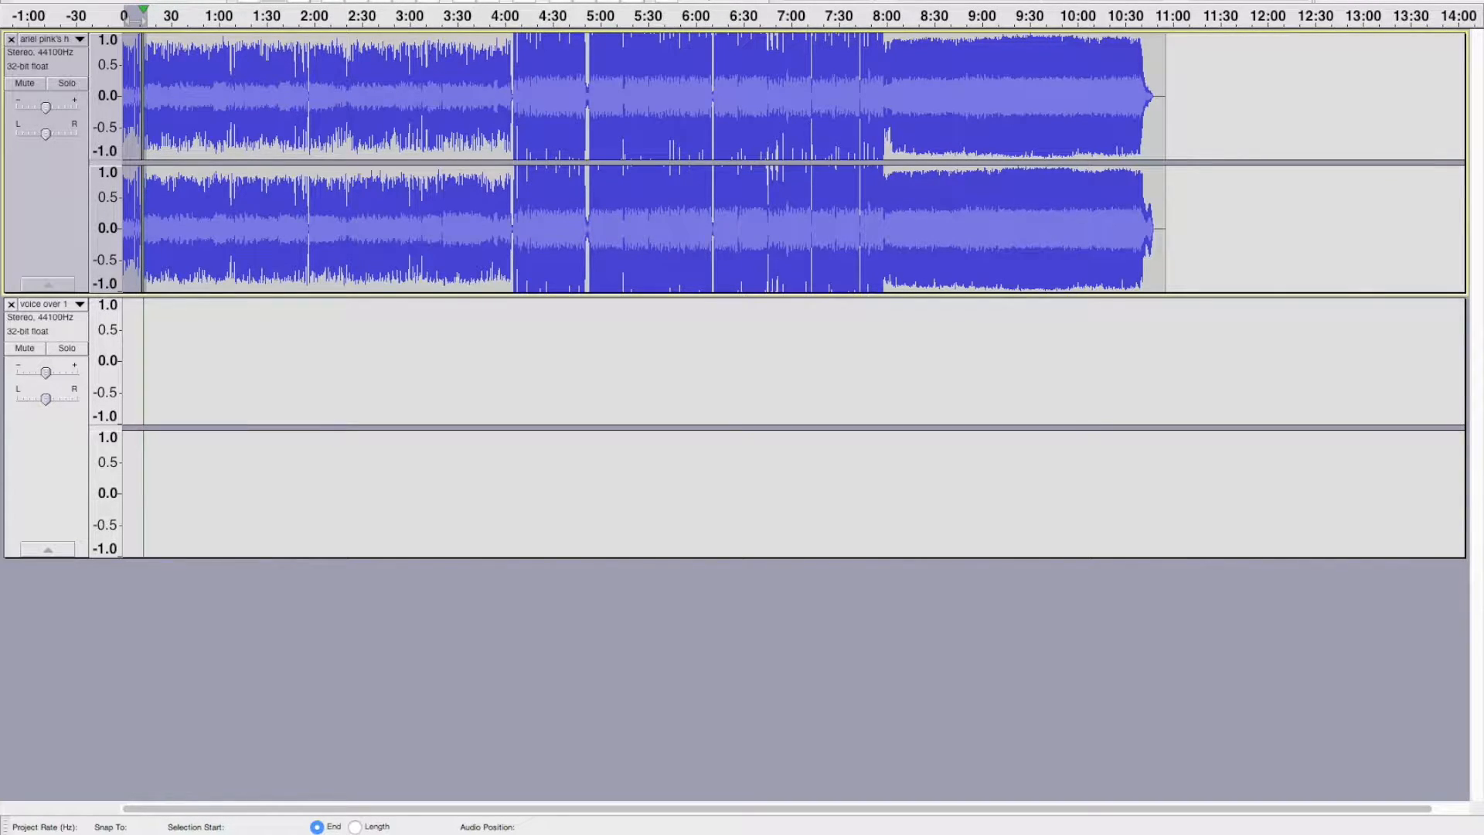
pyautogui.press('space')
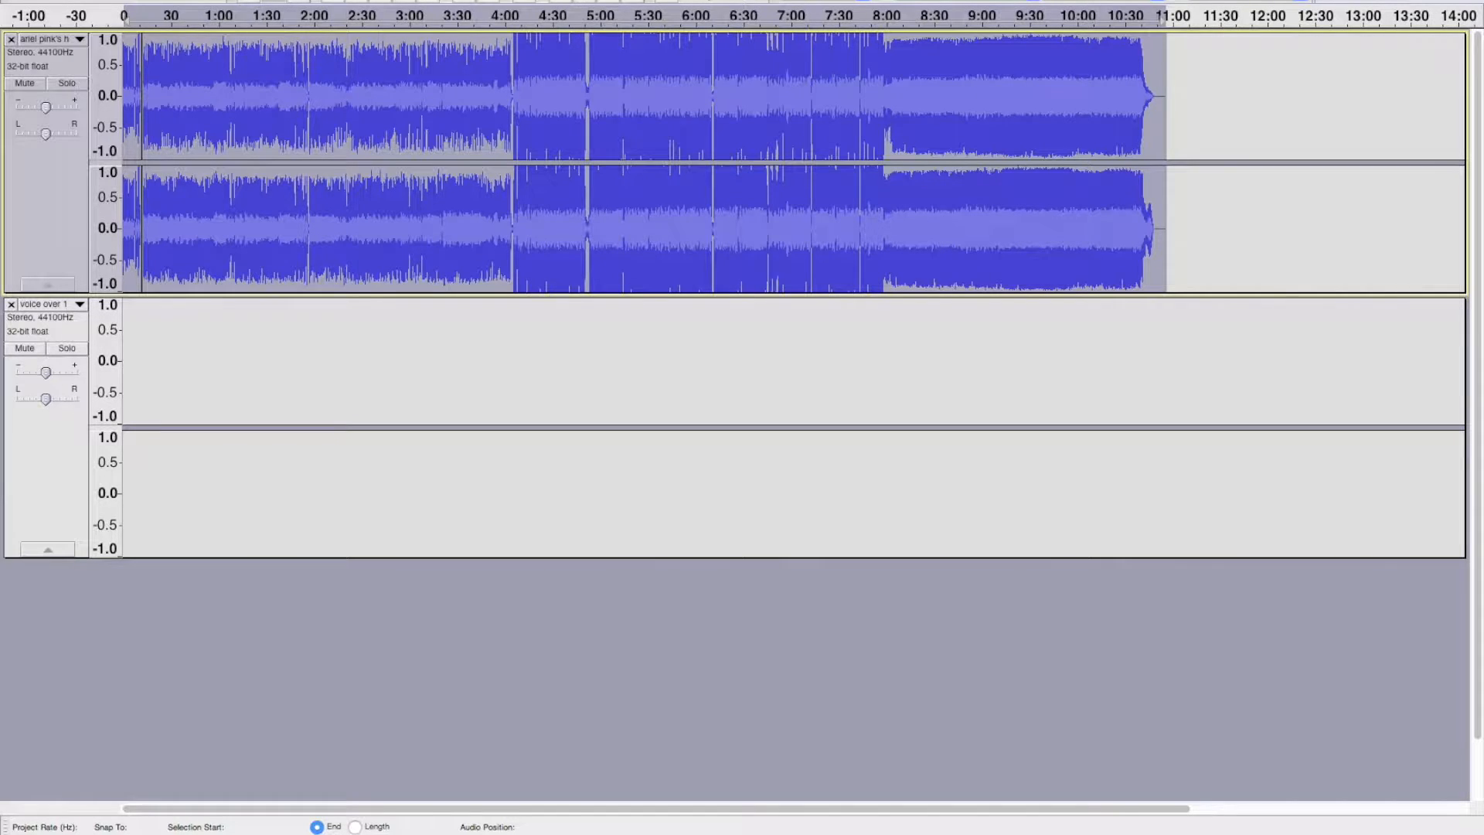
# - Start exporting the selected audio of the entire first track as an MP3 file with Medium, 145-185 kbps quality
pyautogui.click(126, 0)
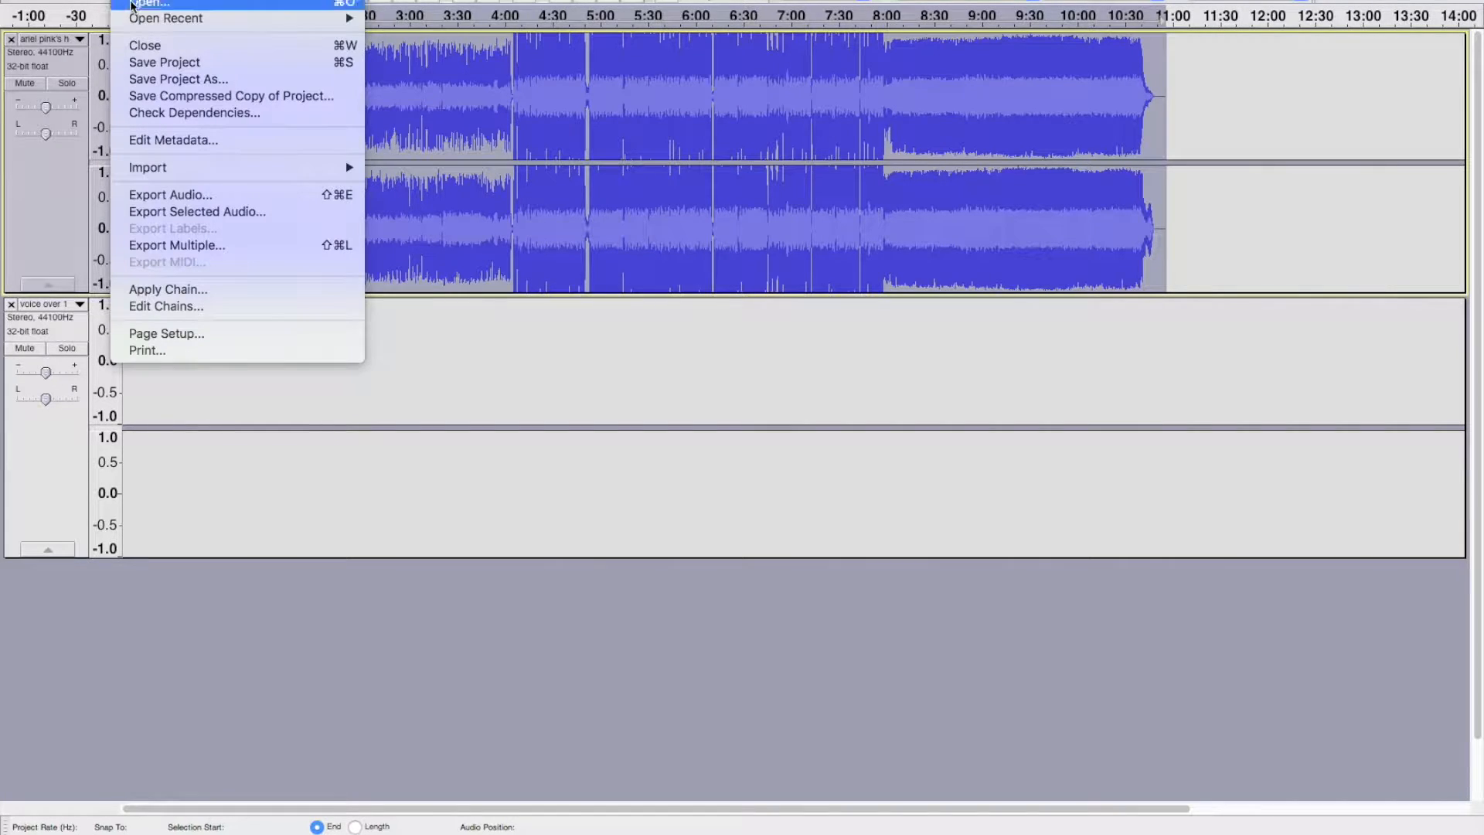
pyautogui.click(197, 215)
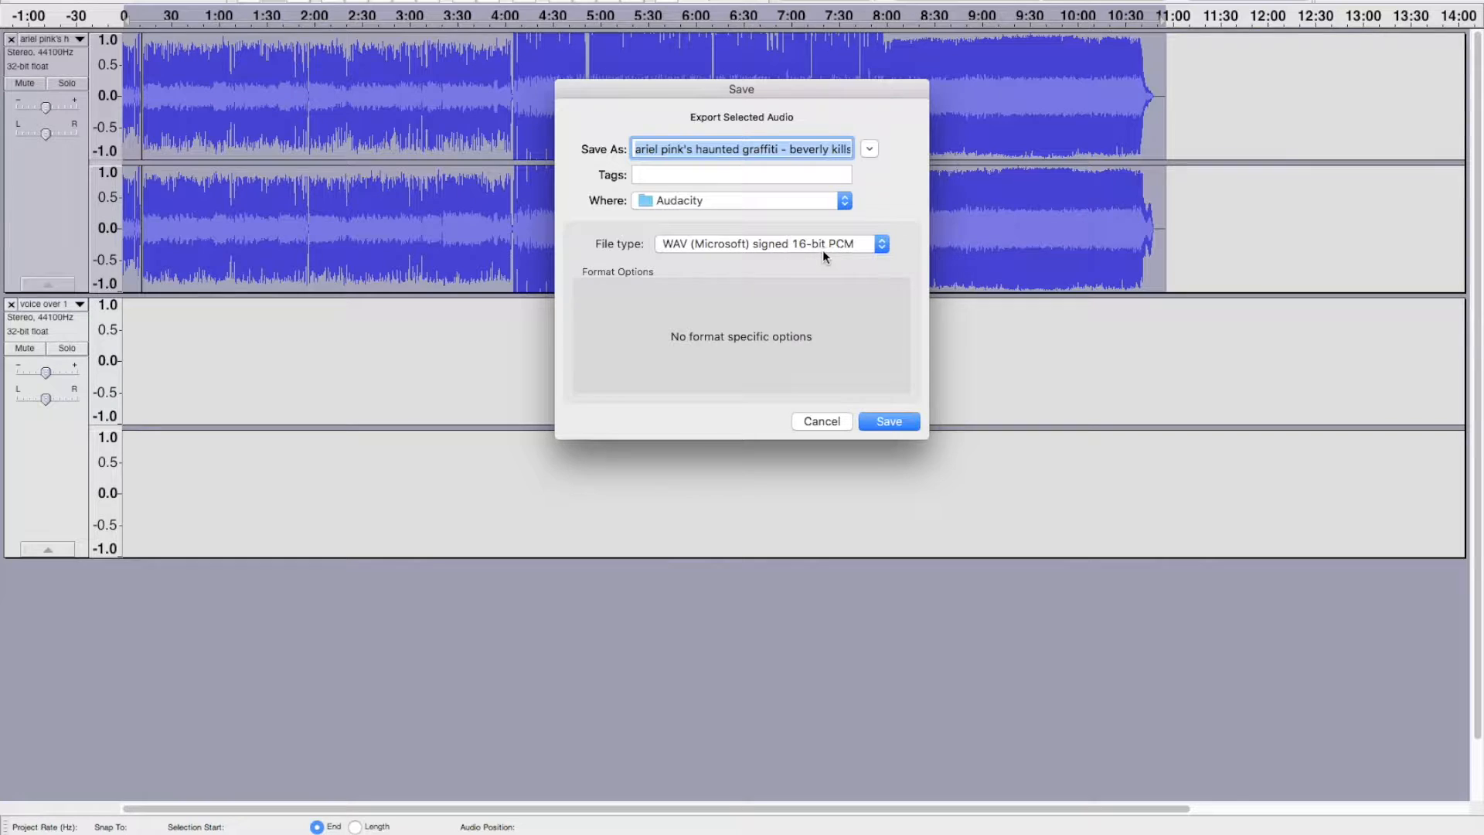
pyautogui.click(882, 247)
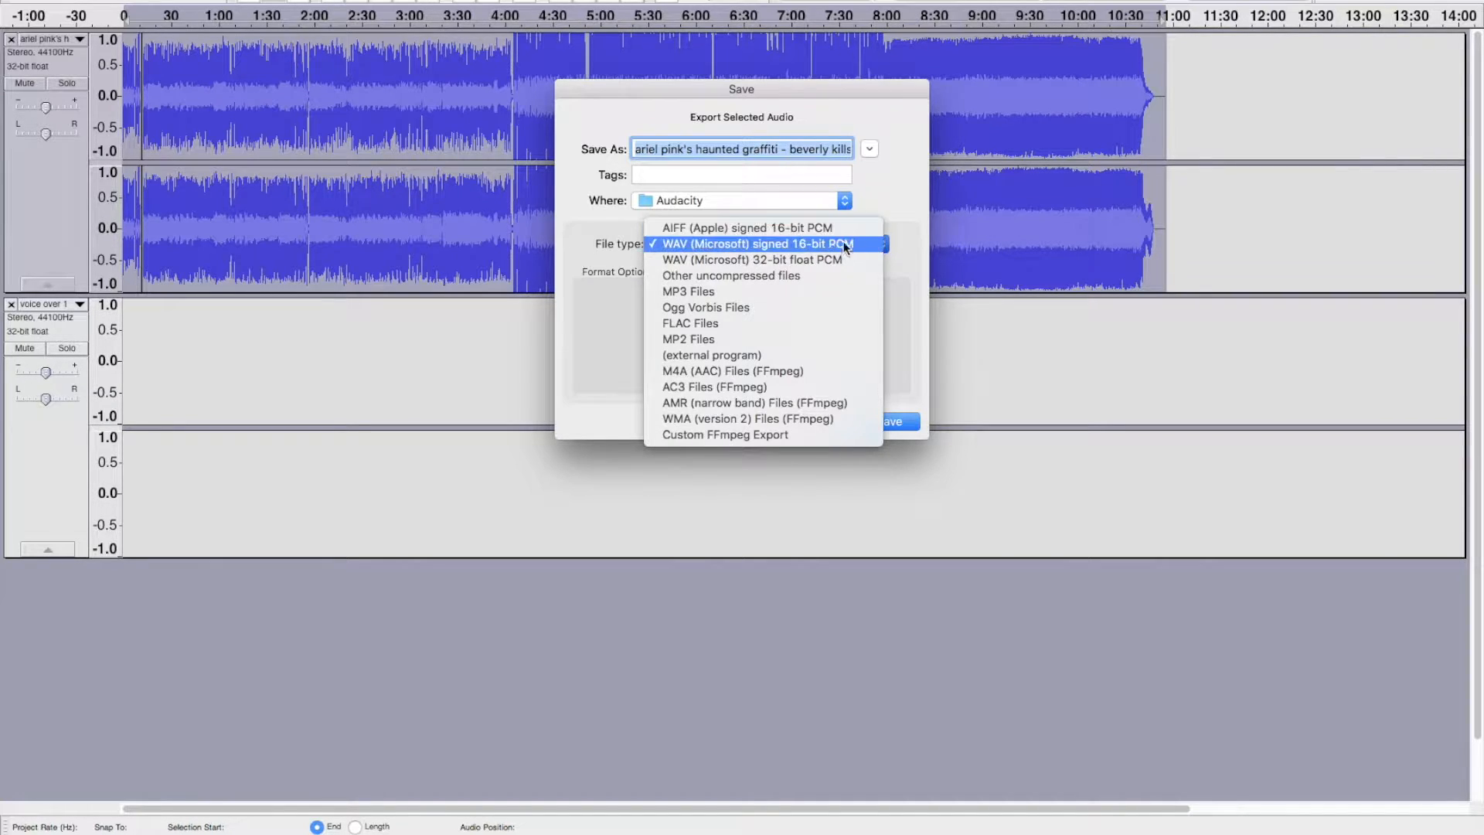
pyautogui.click(738, 292)
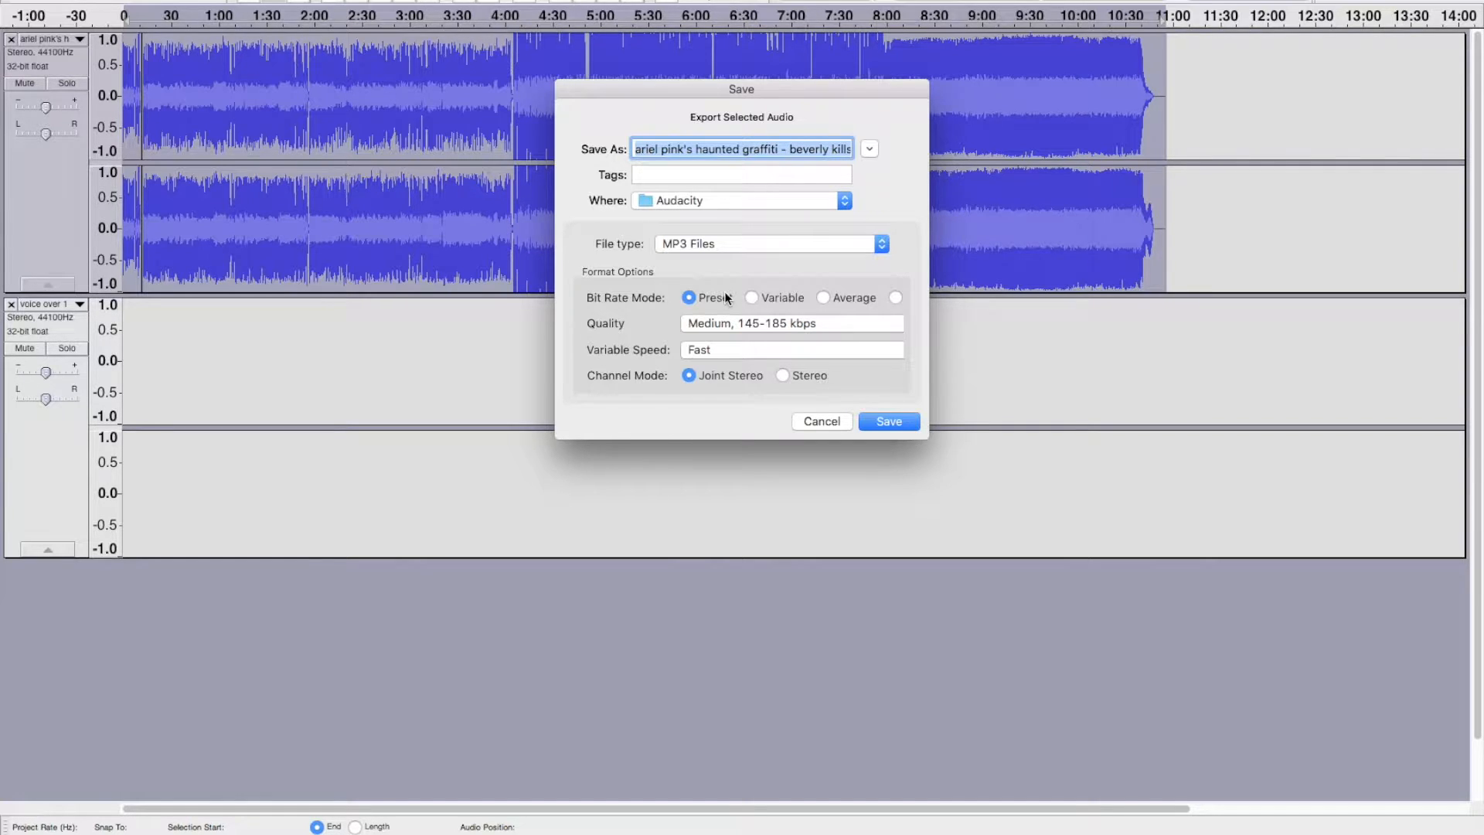
pyautogui.click(768, 323)
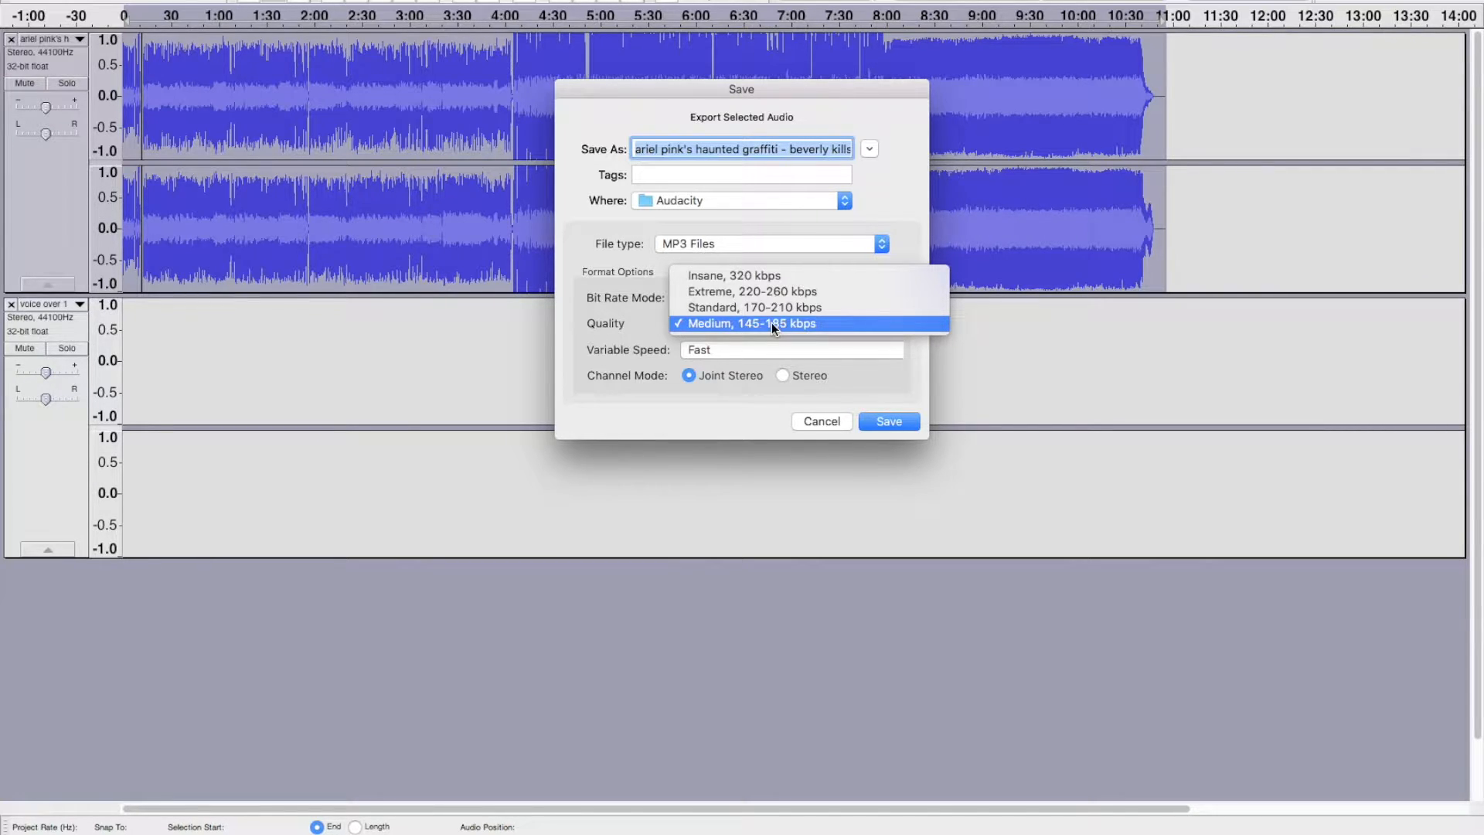
pyautogui.click(772, 323)
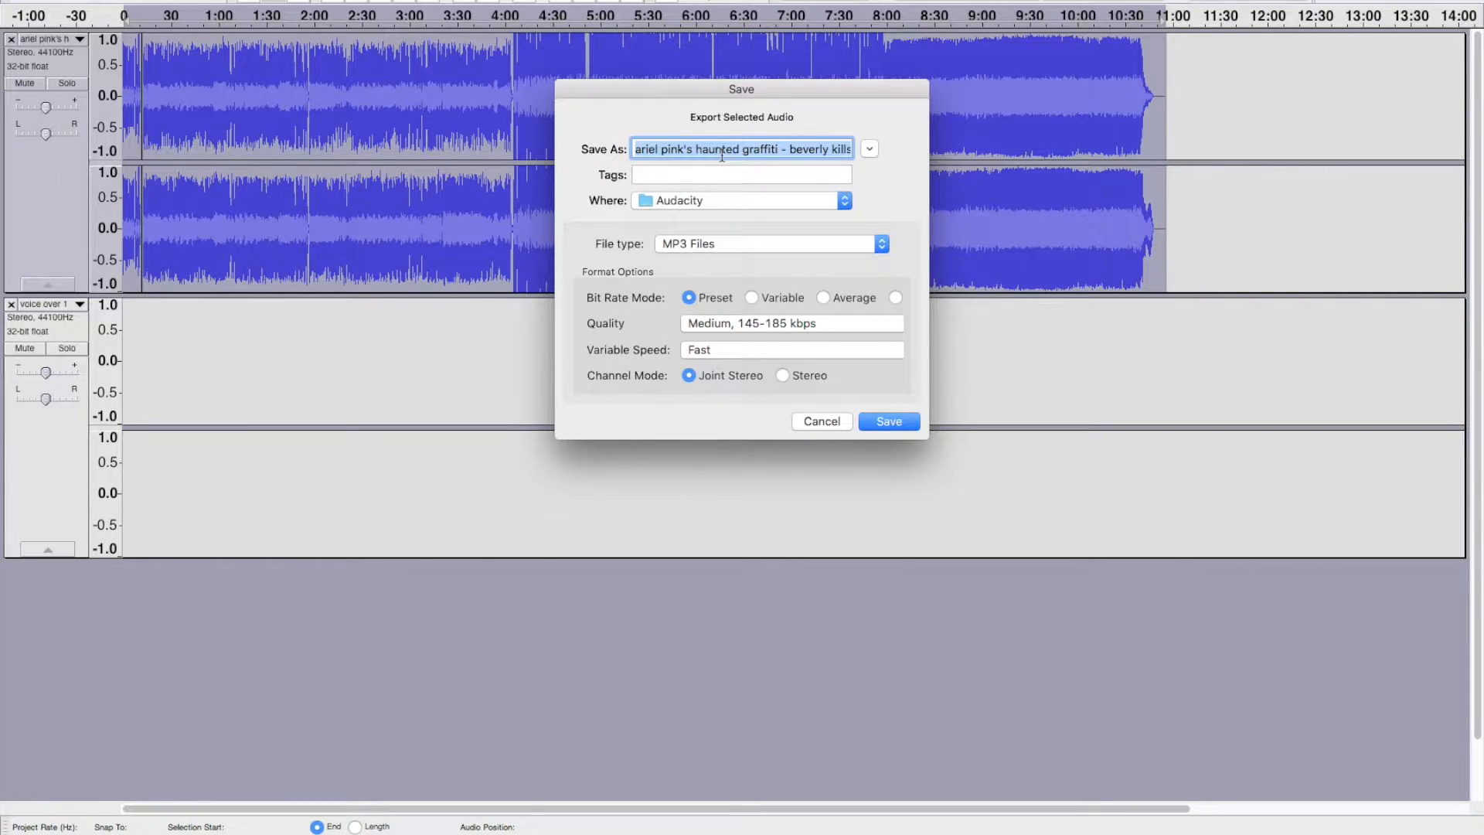
# - Name the export file No-Fi101916s1, choose its destination folder and save it
pyautogui.press('BackSpace')
pyautogui.write('N')
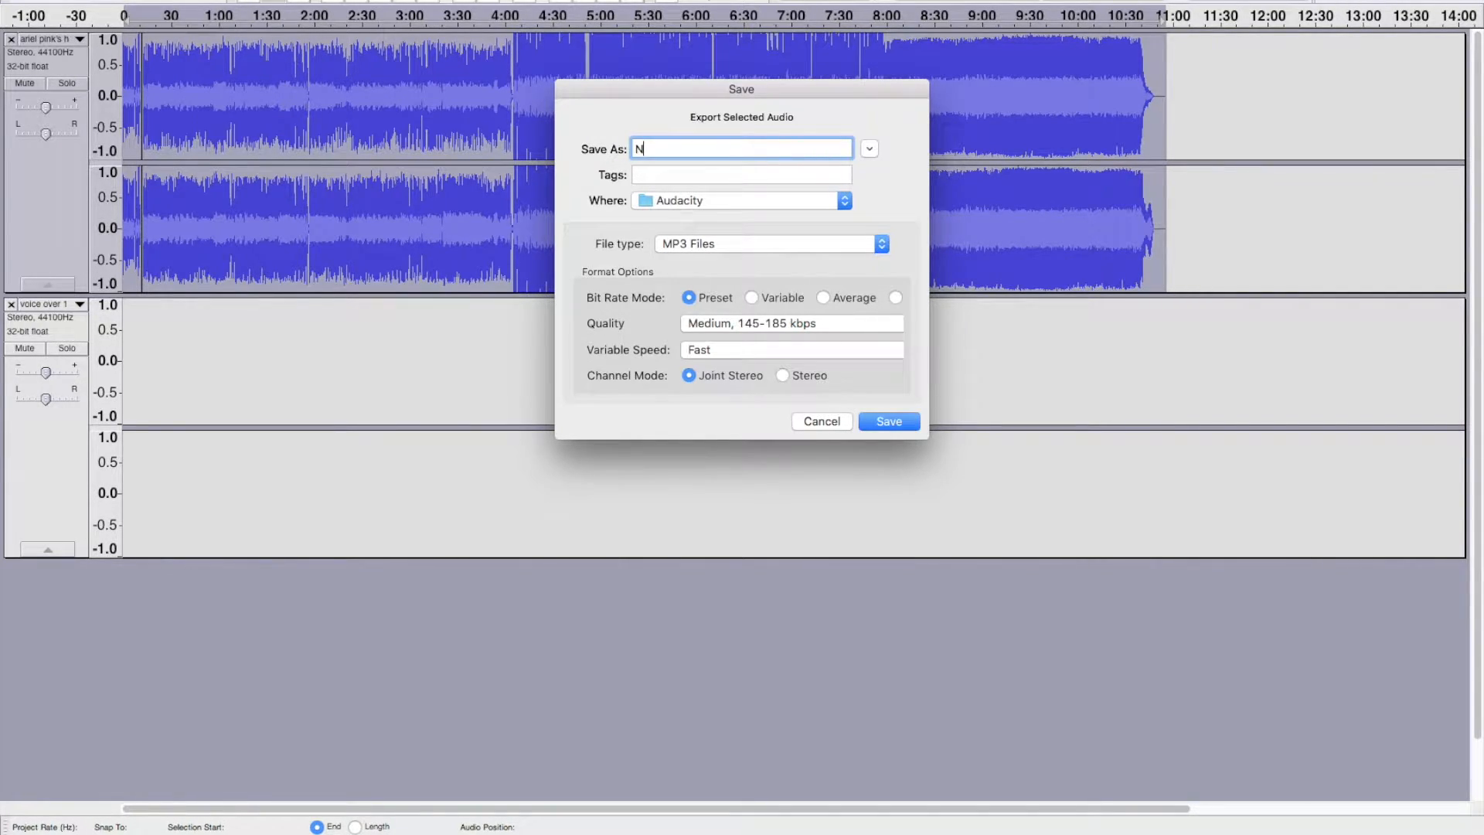
pyautogui.write('o-Fi101916s1')
pyautogui.click(845, 202)
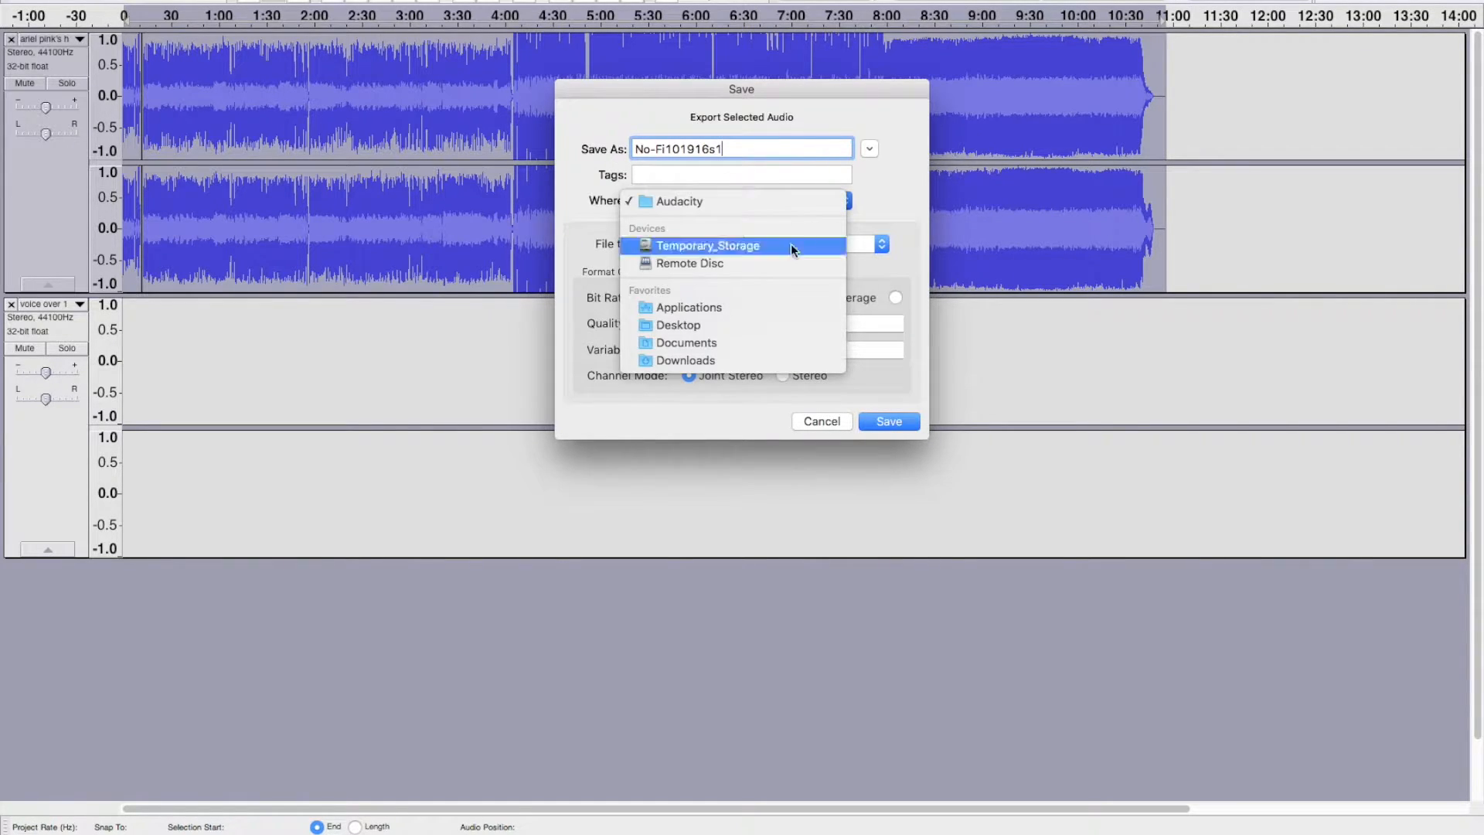
pyautogui.click(749, 320)
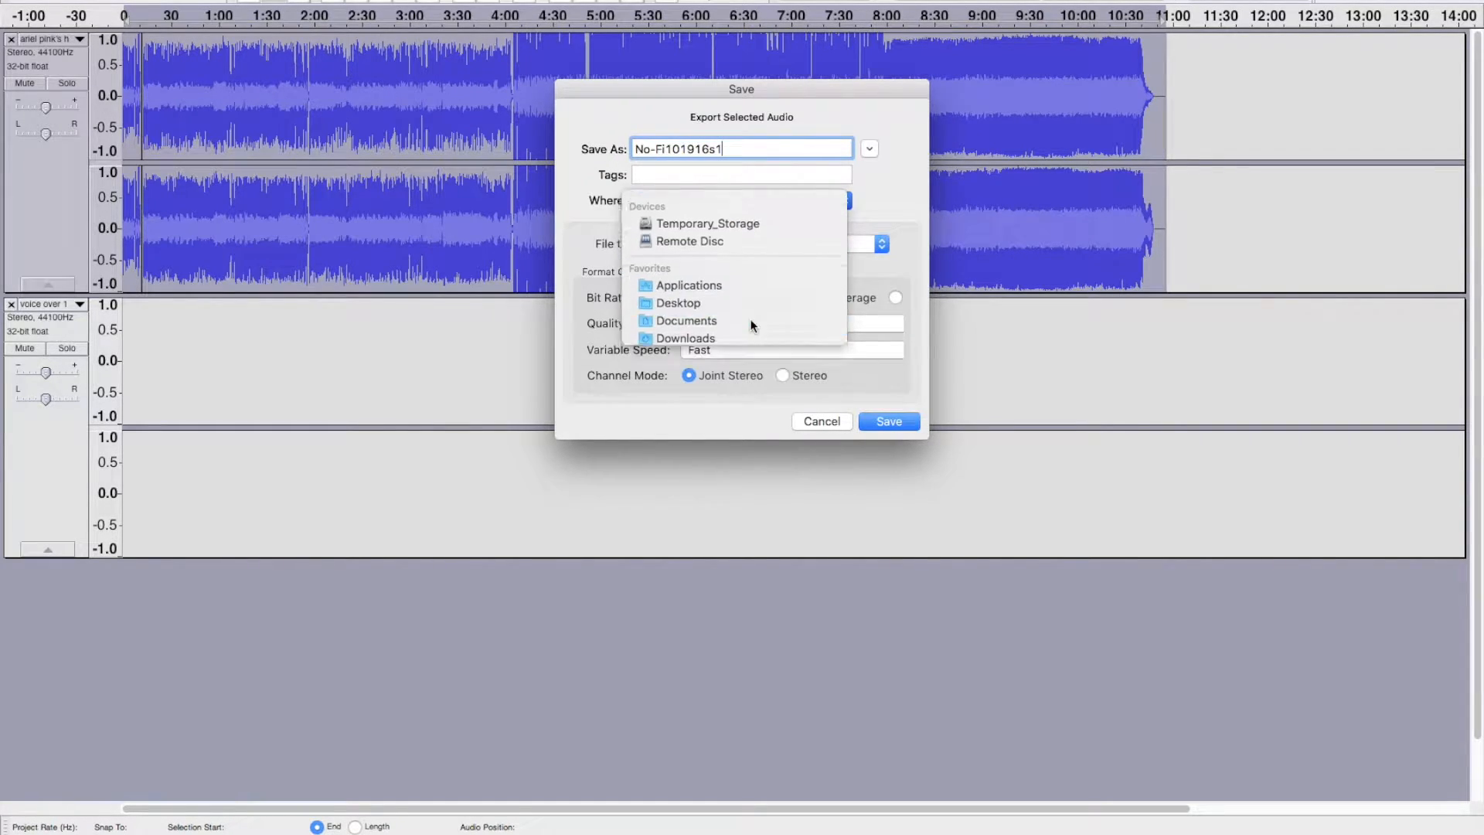
pyautogui.click(901, 420)
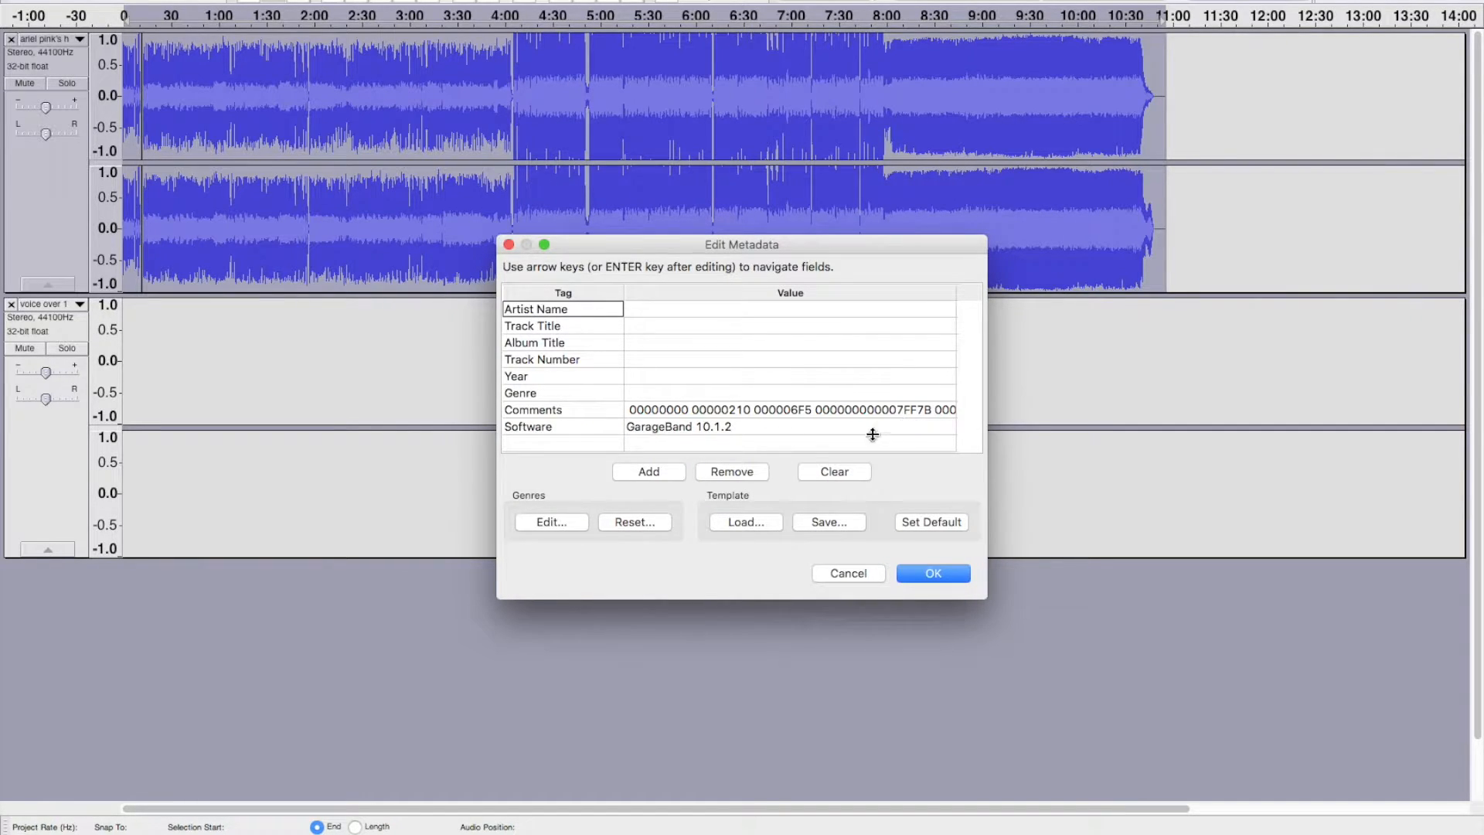
# - Fill in the export metadata with the artist's full name, track title No-Fi 101916 s1 and album title WLXU, and confirm it
pyautogui.moveTo(780, 243); pyautogui.dragTo(832, 217)
pyautogui.click(783, 282)
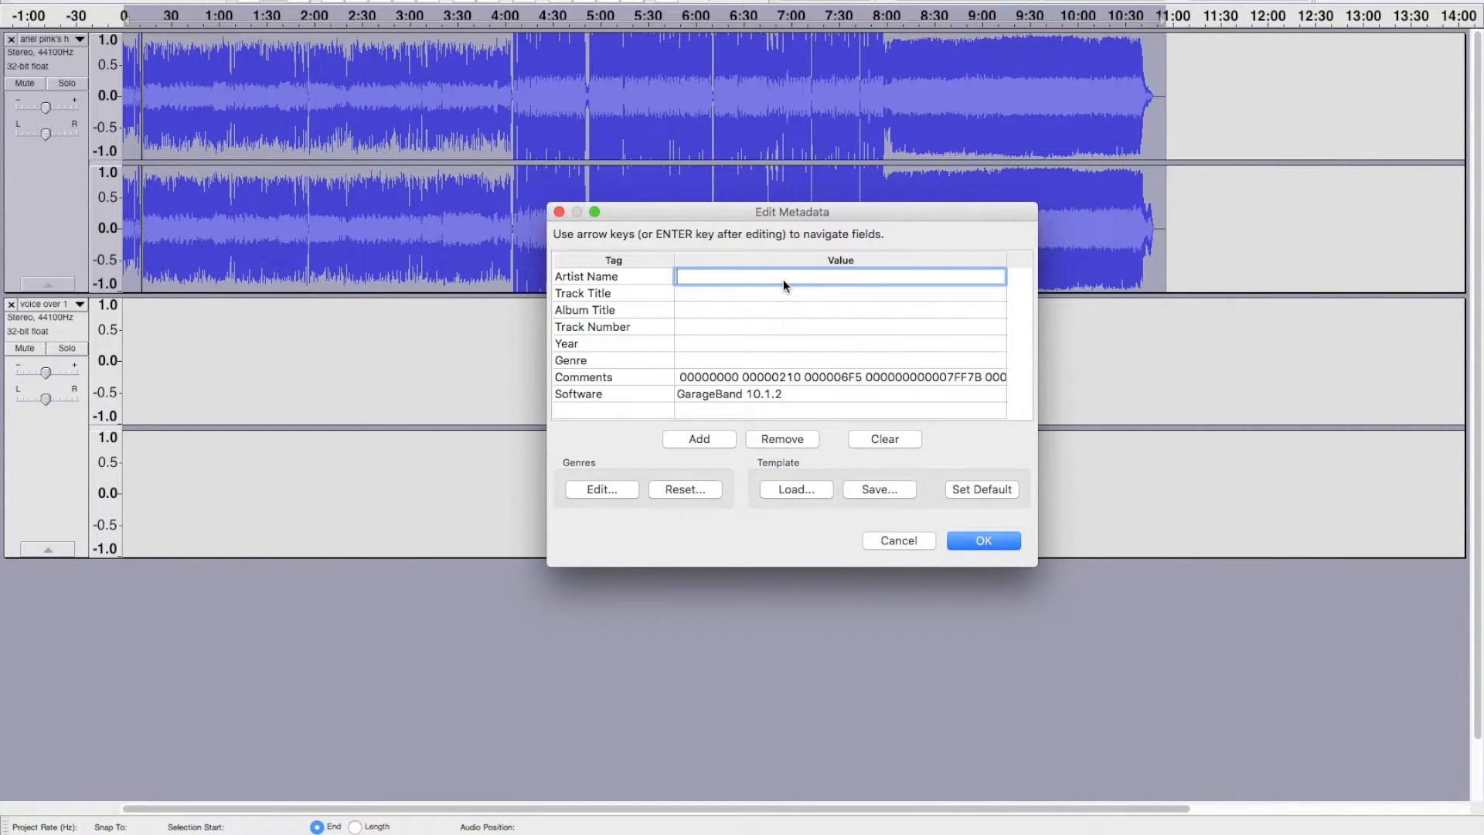
pyautogui.write('Wils Quinn')
pyautogui.click(749, 293)
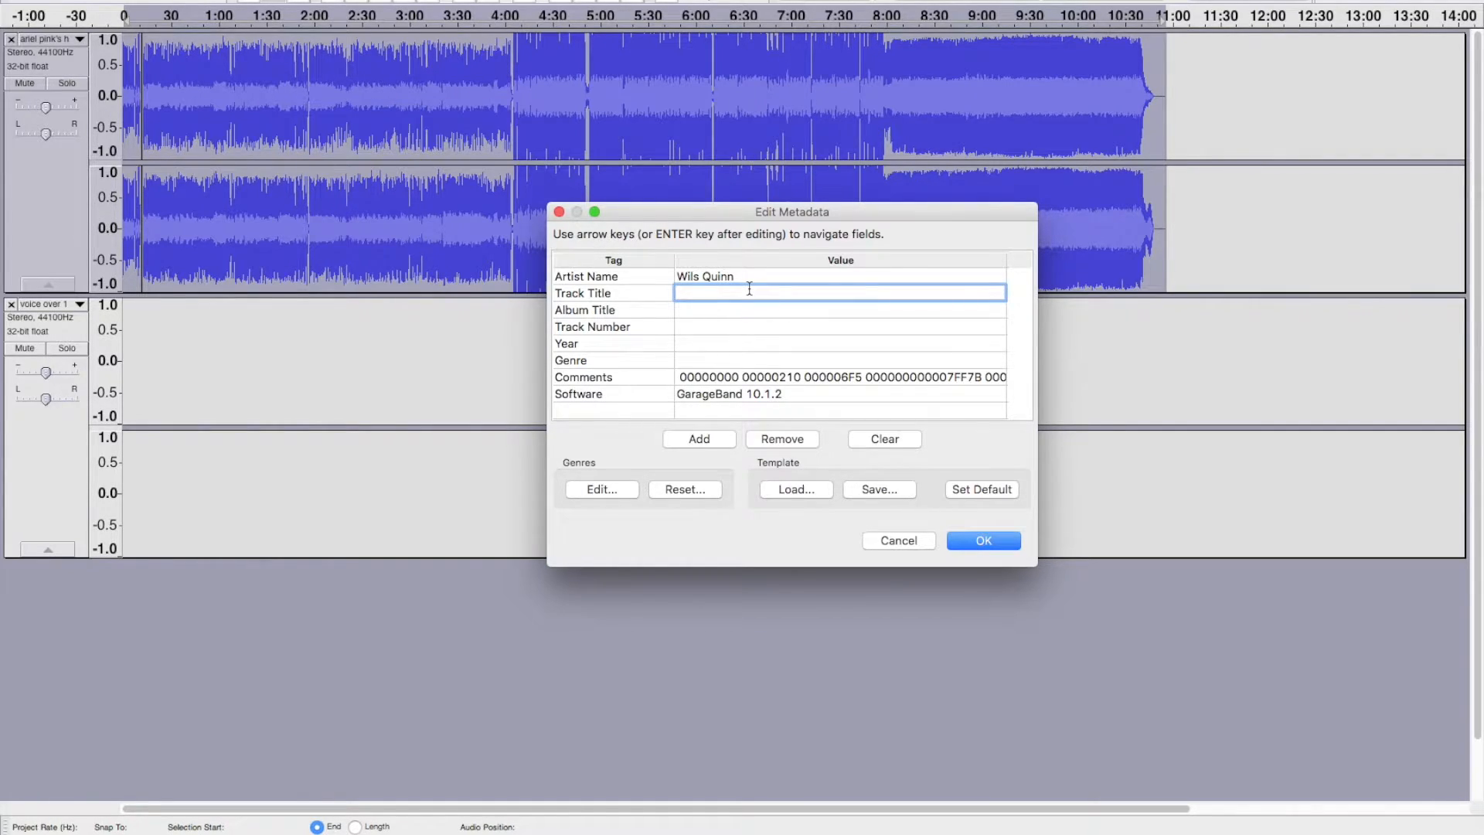
pyautogui.write('No-Fi 101916 s1')
pyautogui.click(741, 310)
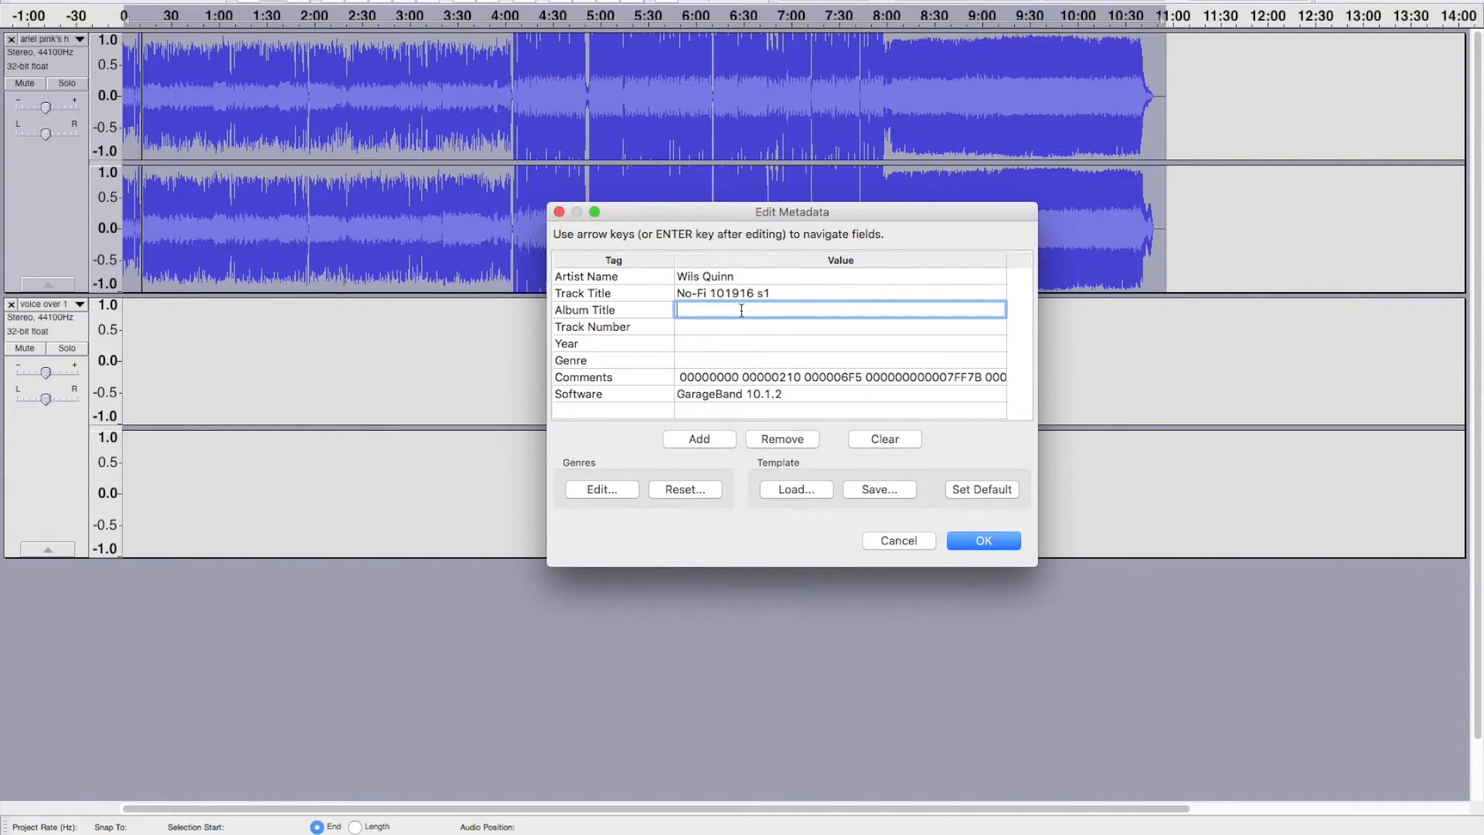
pyautogui.write('WLXU')
pyautogui.click(1006, 539)
pyautogui.click(1008, 542)
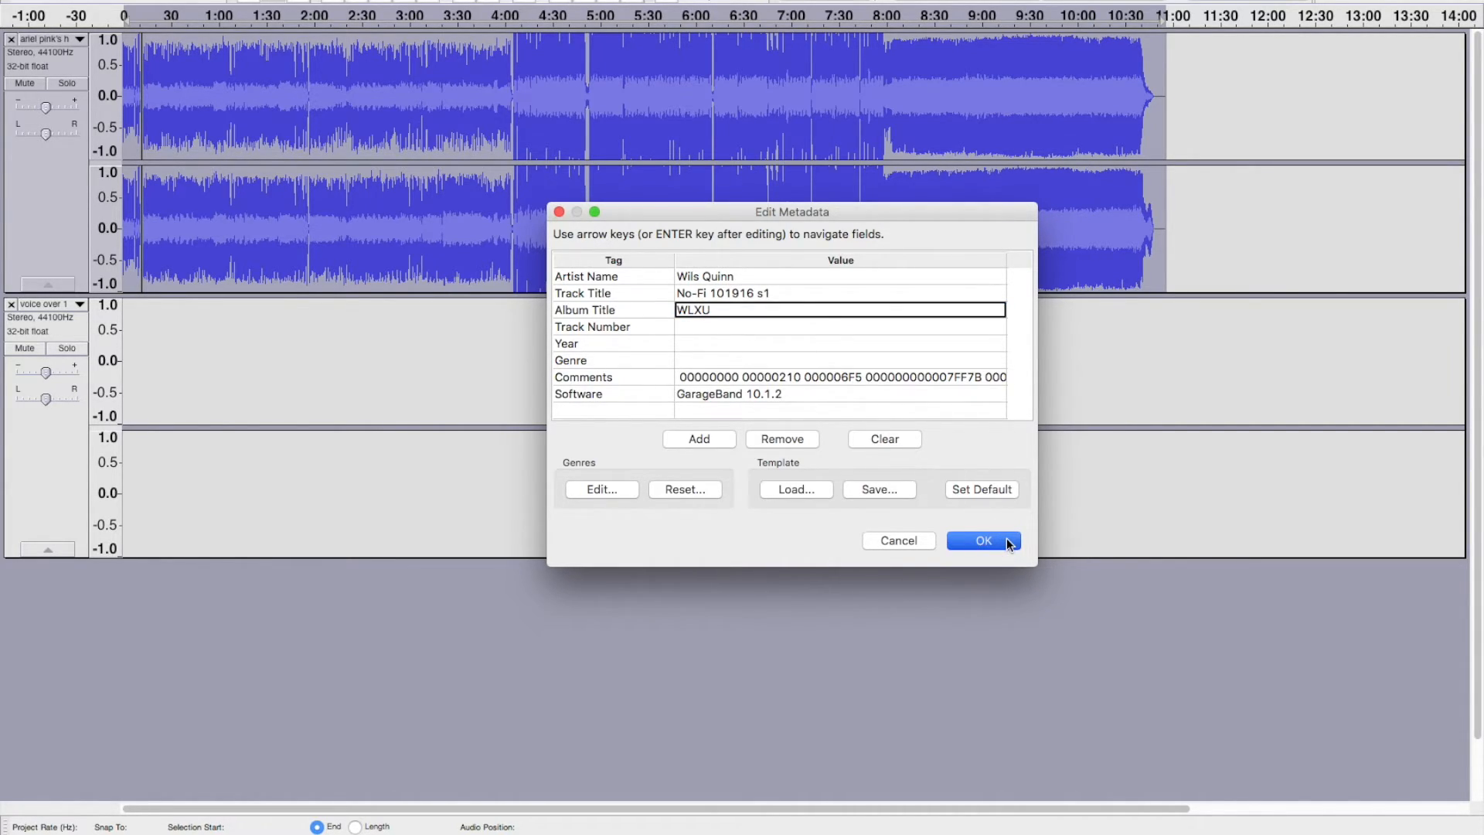